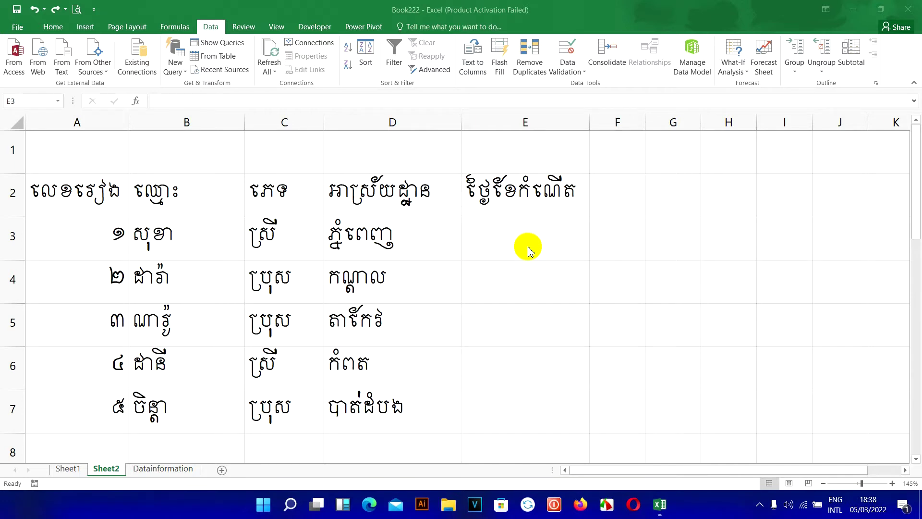
On Sheet1, highlight the List, Whole Number and Date data validation example cells
{"action": "left_click", "coordinate": [73, 471]}
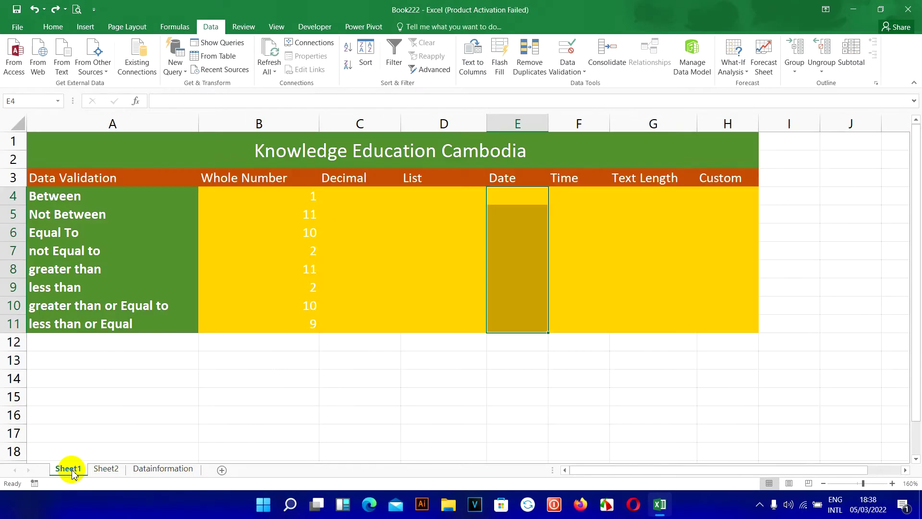
{"action": "left_click", "coordinate": [57, 177]}
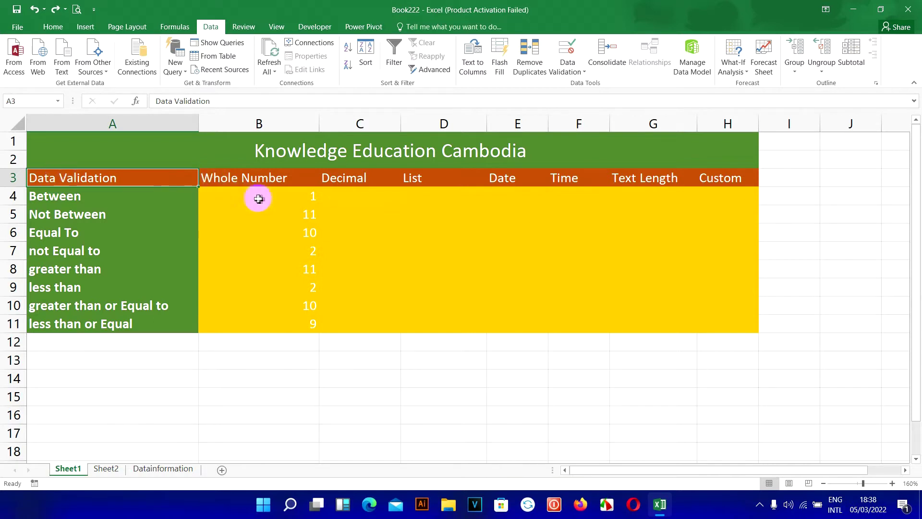
{"action": "left_click_drag", "start_coordinate": [421, 192], "coordinate": [423, 318]}
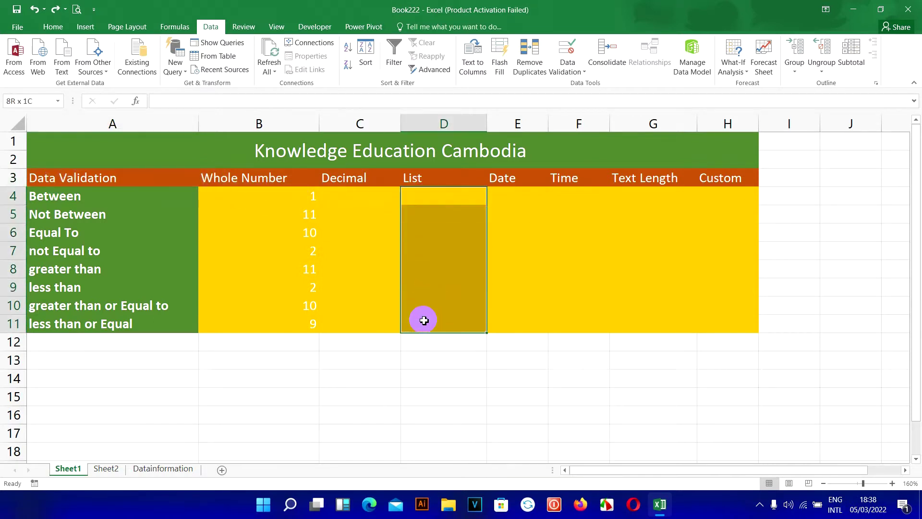
{"action": "left_click_drag", "start_coordinate": [260, 192], "coordinate": [263, 327]}
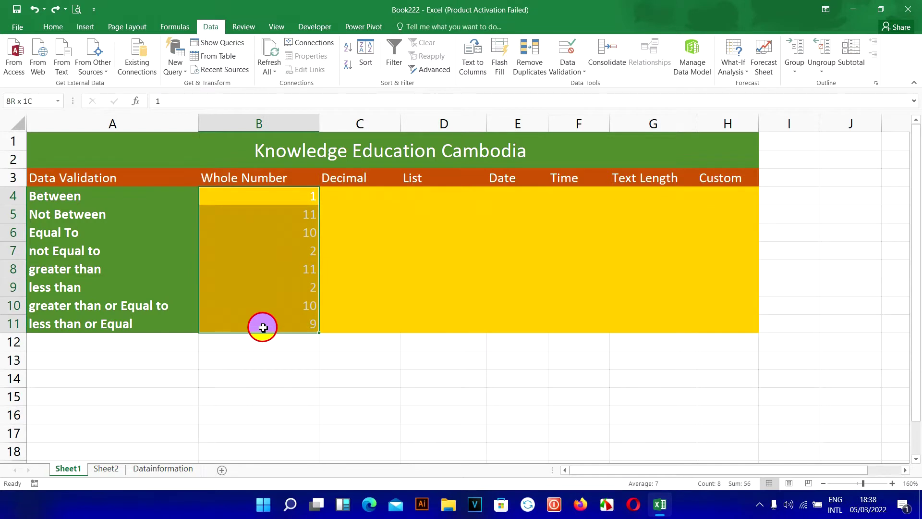
{"action": "mouse_move", "coordinate": [516, 195]}
{"action": "left_mouse_down"}
{"action": "mouse_move", "coordinate": [509, 335]}
{"action": "mouse_move", "coordinate": [518, 323]}
{"action": "left_mouse_up"}
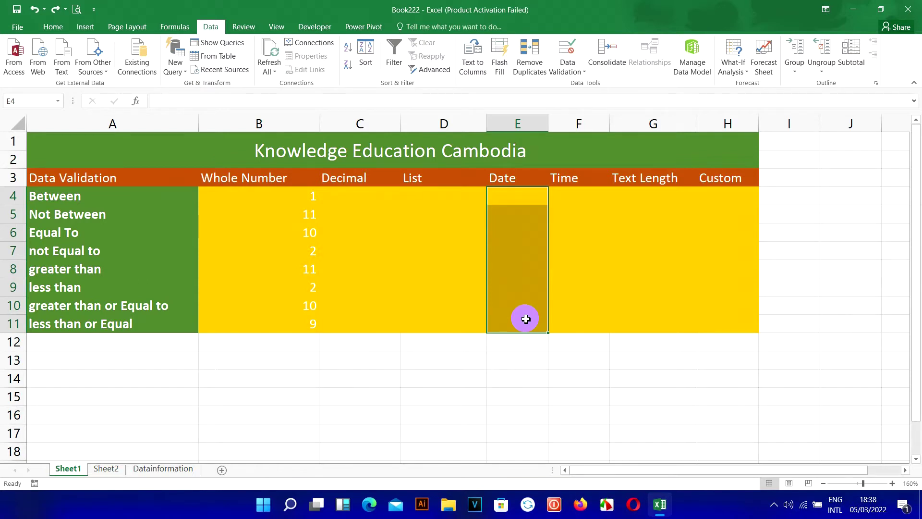
Show the Datainformation sheet's Khmer lists from the top, then return to Sheet2's student table
{"action": "left_click", "coordinate": [174, 468]}
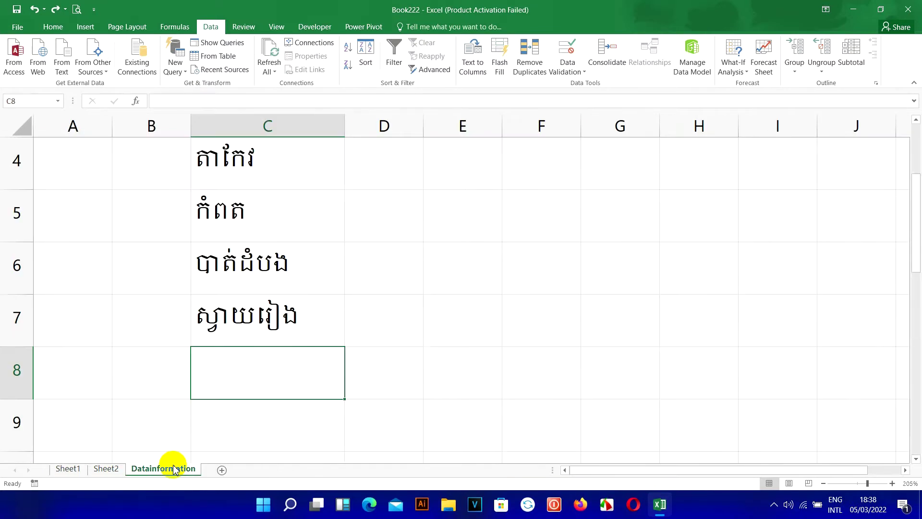
{"action": "scroll", "coordinate": [382, 342], "scroll_direction": "up", "scroll_amount": 1}
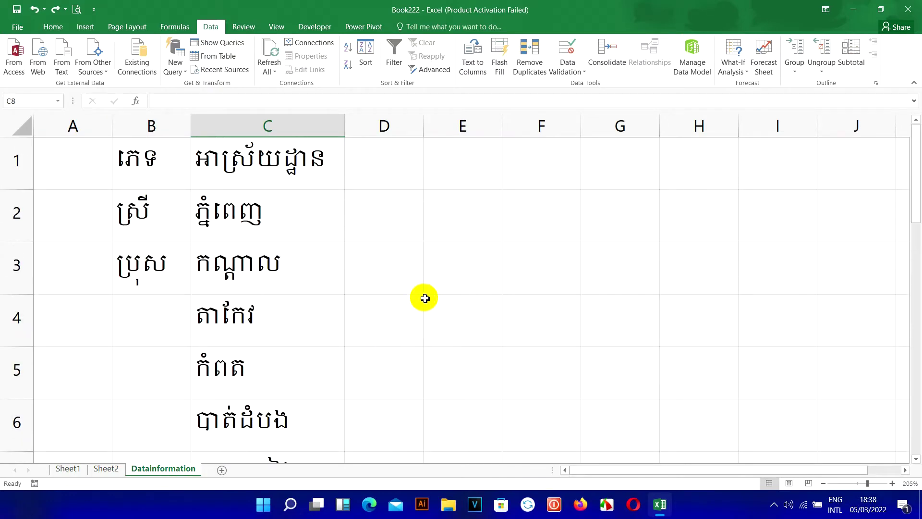
{"action": "left_click", "coordinate": [108, 469]}
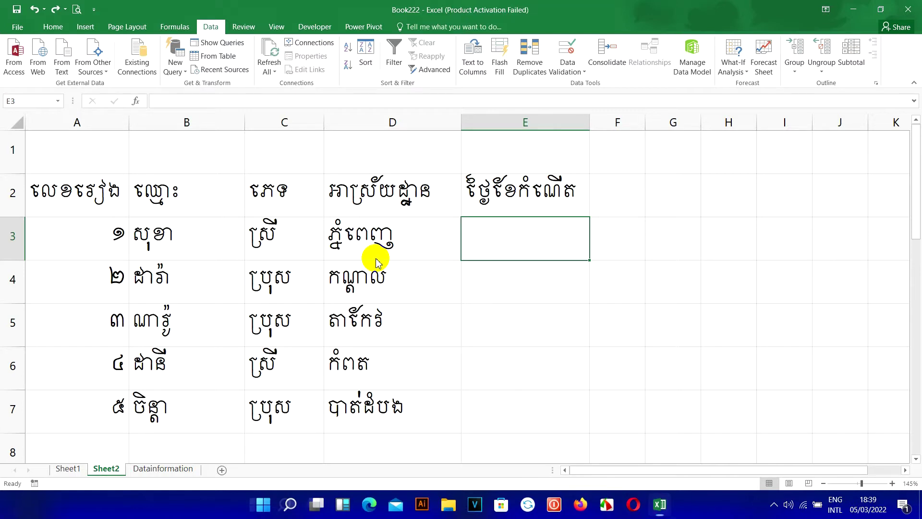
Launch Notepad from the Run prompt
{"action": "key", "text": "super+r"}
{"action": "type", "text": "notepad"}
{"action": "key", "text": "Return"}
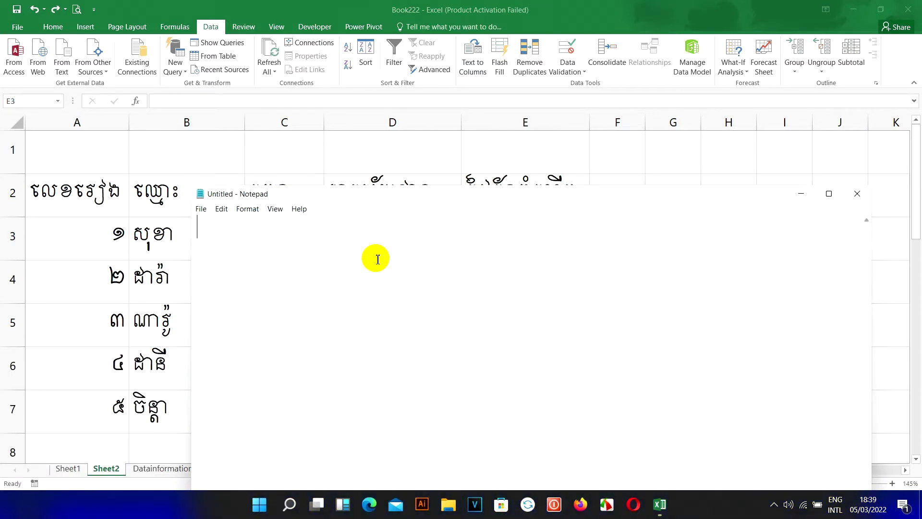
Type reanits.com in Notepad, then close it without saving
{"action": "type", "text": "resni"}
{"action": "key", "text": "BackSpace"}
{"action": "key", "text": "BackSpace"}
{"action": "key", "text": "BackSpace"}
{"action": "key", "text": "BackSpace"}
{"action": "key", "text": "BackSpace"}
{"action": "type", "text": "reait"}
{"action": "key", "text": "BackSpace"}
{"action": "key", "text": "BackSpace"}
{"action": "type", "text": "nits.com"}
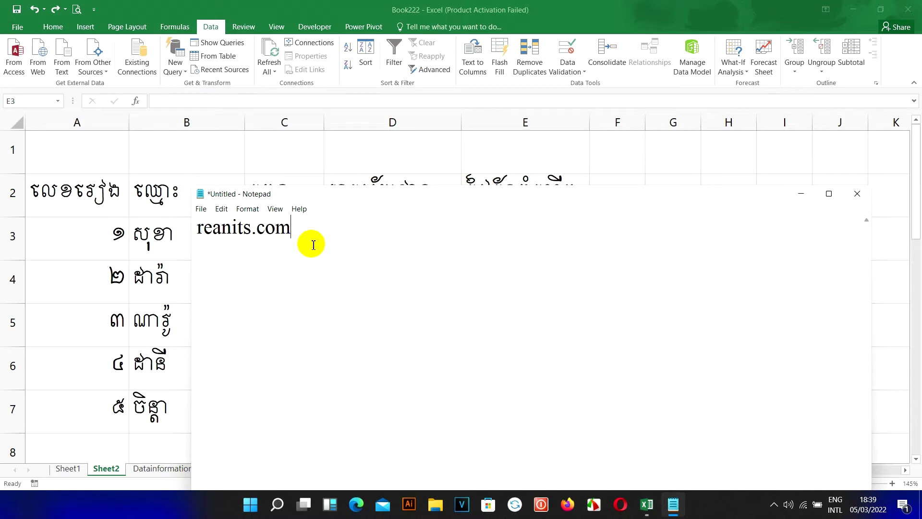
{"action": "left_click", "coordinate": [857, 193]}
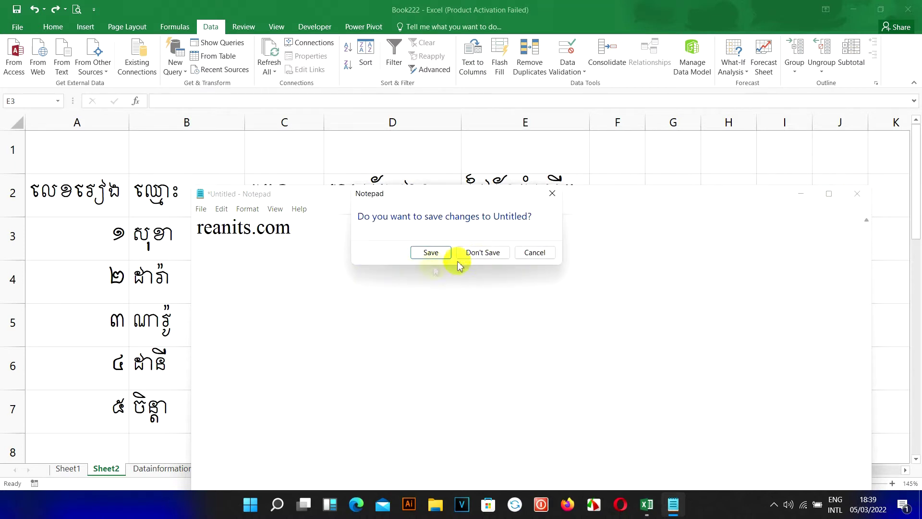
{"action": "left_click", "coordinate": [478, 261]}
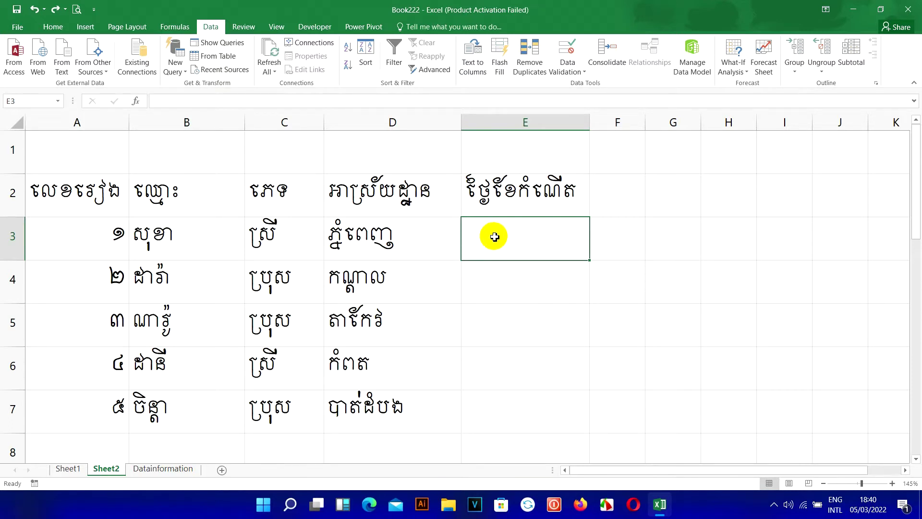
Open Data Validation for E3:E7 with Date between, and clear the old start and end dates
{"action": "left_click_drag", "start_coordinate": [484, 247], "coordinate": [481, 409]}
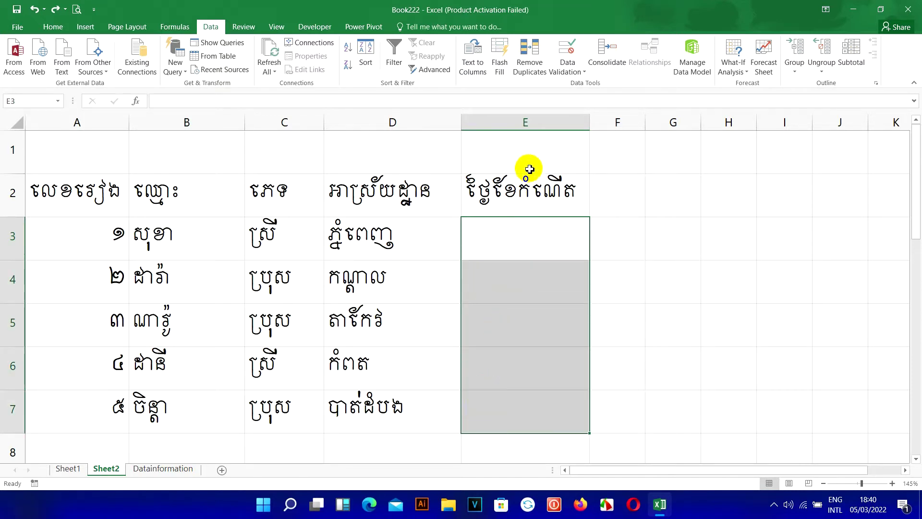
{"action": "left_click", "coordinate": [575, 74]}
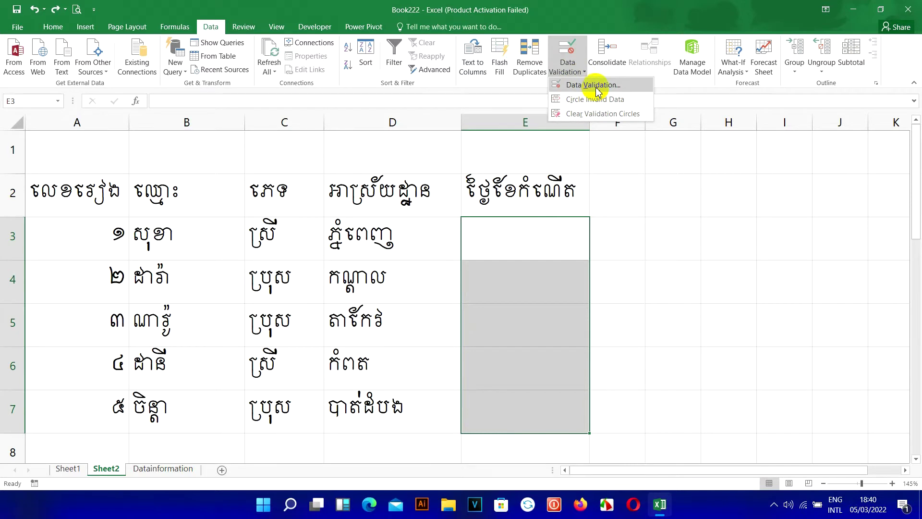
{"action": "left_click", "coordinate": [593, 84]}
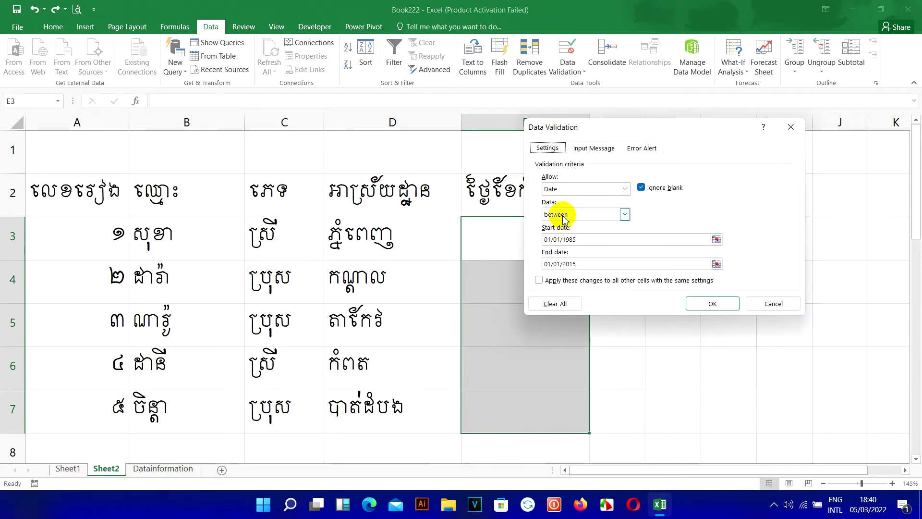
{"action": "left_click", "coordinate": [560, 213]}
{"action": "left_click", "coordinate": [560, 222]}
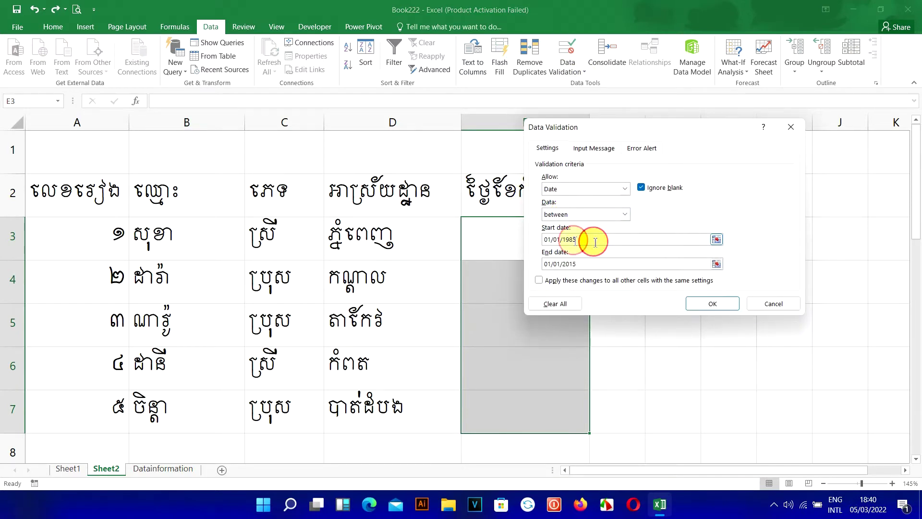
{"action": "left_click_drag", "start_coordinate": [591, 239], "coordinate": [557, 239]}
{"action": "key", "text": "BackSpace"}
{"action": "left_click_drag", "start_coordinate": [604, 264], "coordinate": [506, 264]}
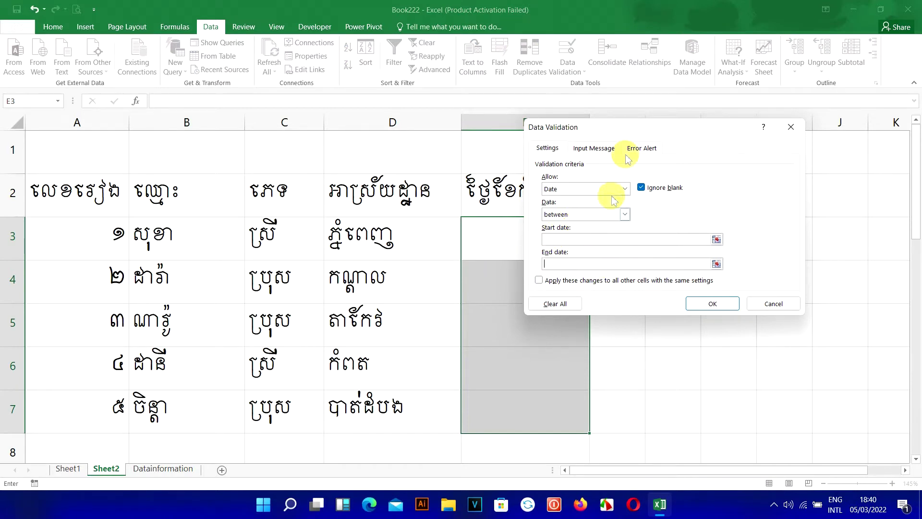
{"action": "left_click", "coordinate": [596, 218]}
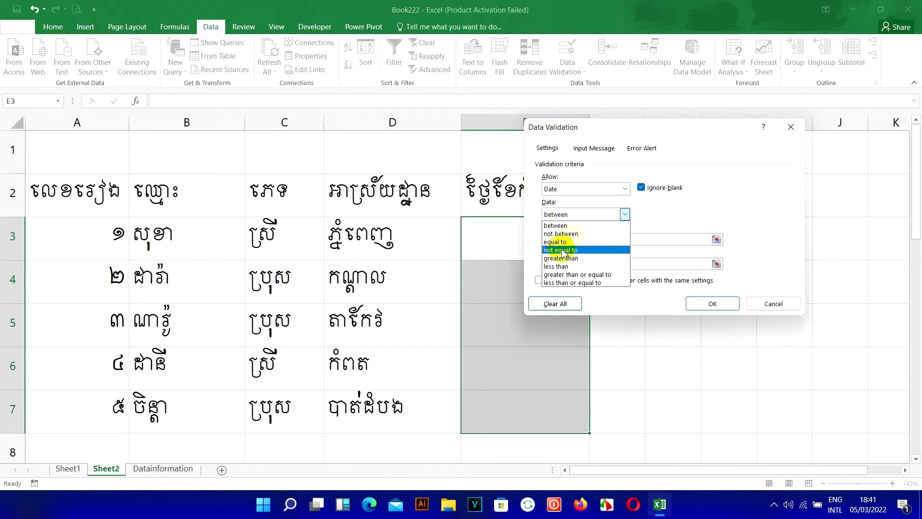
Enter start date 1/1/1985 and end date 1/1/2015, then view the Error Alert options
{"action": "left_click", "coordinate": [576, 225]}
{"action": "left_click", "coordinate": [561, 239]}
{"action": "type", "text": "1"}
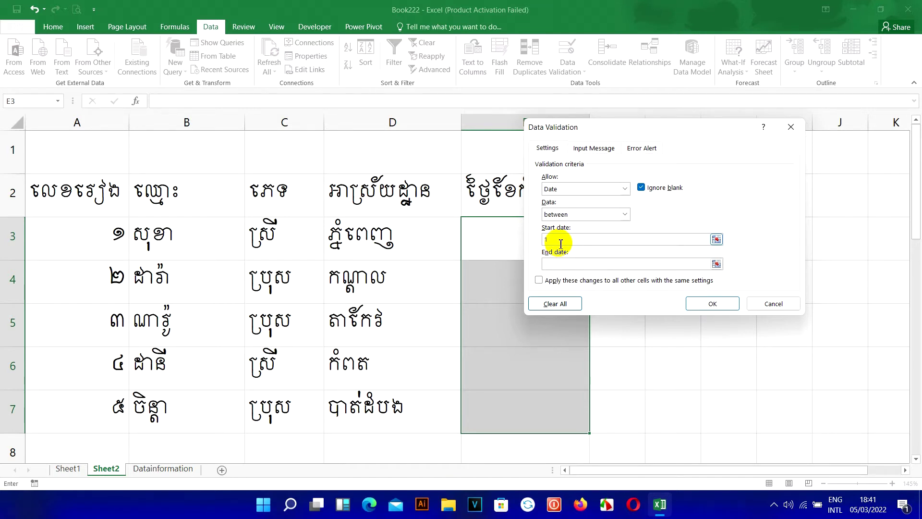
{"action": "type", "text": "/1/"}
{"action": "type", "text": "19"}
{"action": "type", "text": "7"}
{"action": "type", "text": "5"}
{"action": "left_click", "coordinate": [611, 264]}
{"action": "type", "text": "1/1/2015"}
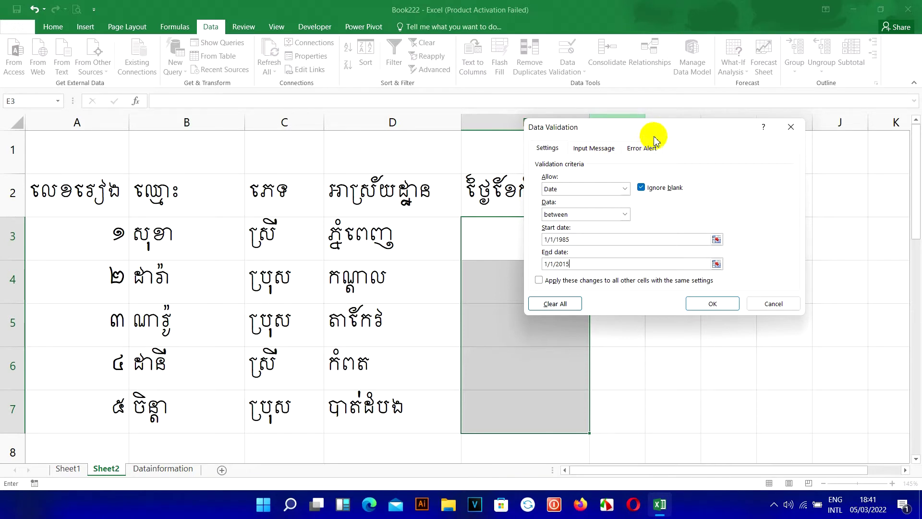
{"action": "left_click", "coordinate": [642, 148]}
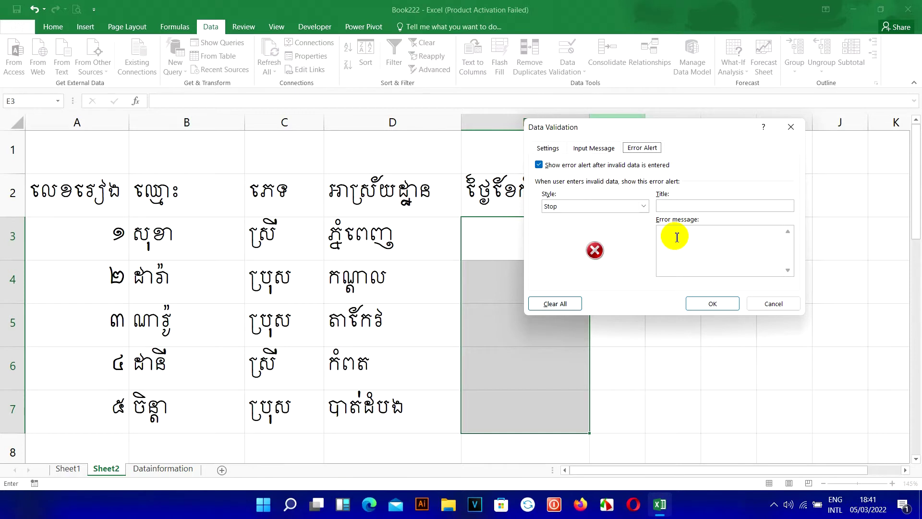
Review the Input Message and Settings pages, confirm the 1985–2015 date rule, and select E3
{"action": "left_click", "coordinate": [586, 148]}
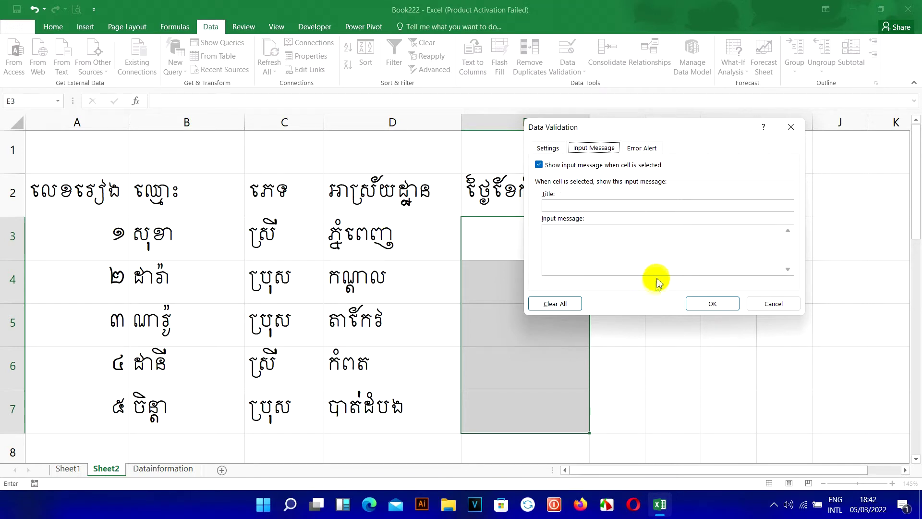
{"action": "left_click", "coordinate": [547, 149]}
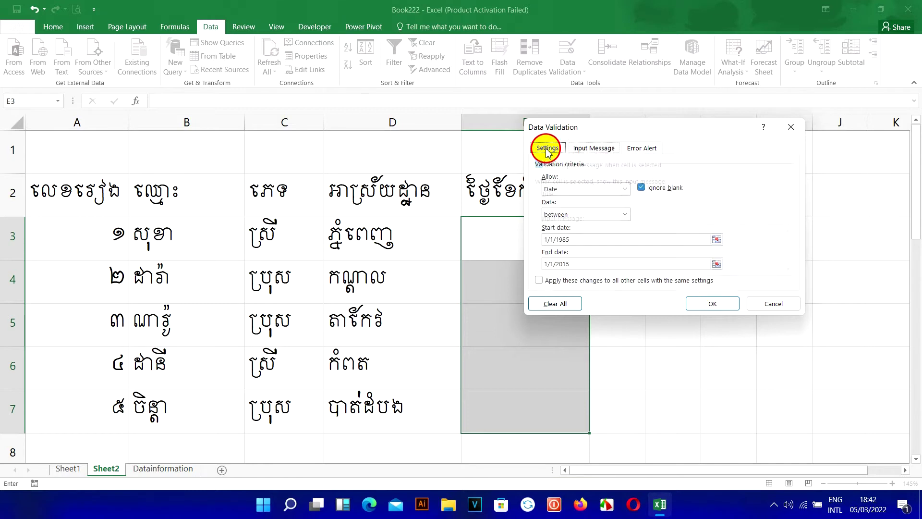
{"action": "left_click", "coordinate": [576, 149]}
{"action": "left_click", "coordinate": [610, 245]}
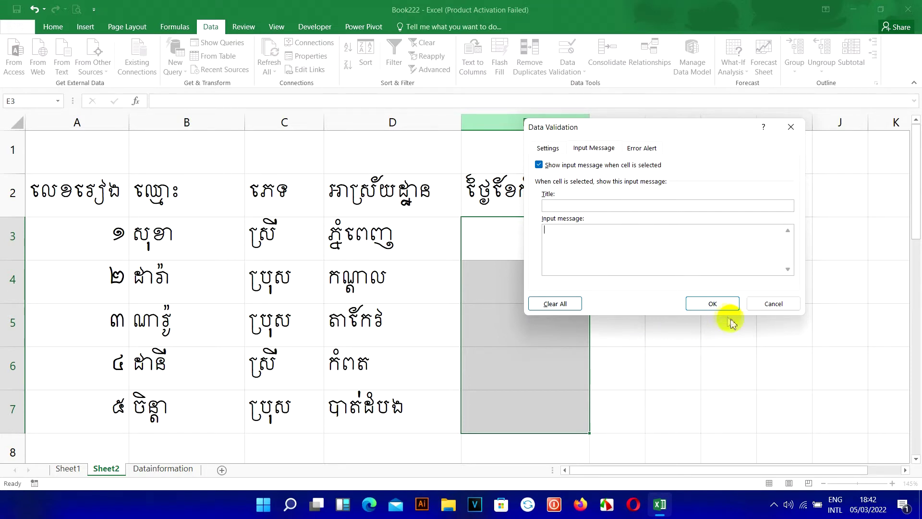
{"action": "left_click", "coordinate": [711, 304]}
{"action": "left_click", "coordinate": [537, 243]}
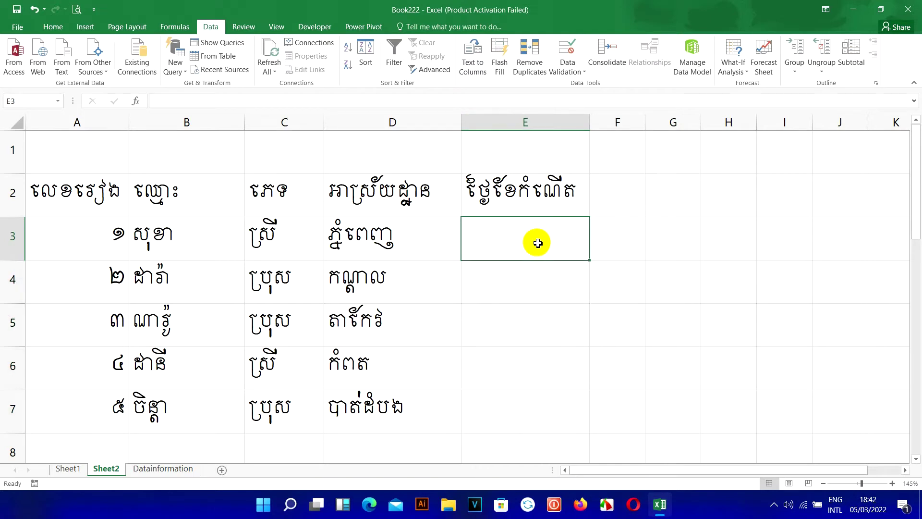
Enter the birth date 01/01/1985 in E3
{"action": "type", "text": "1/1/198"}
{"action": "key", "text": "BackSpace"}
{"action": "key", "text": "BackSpace"}
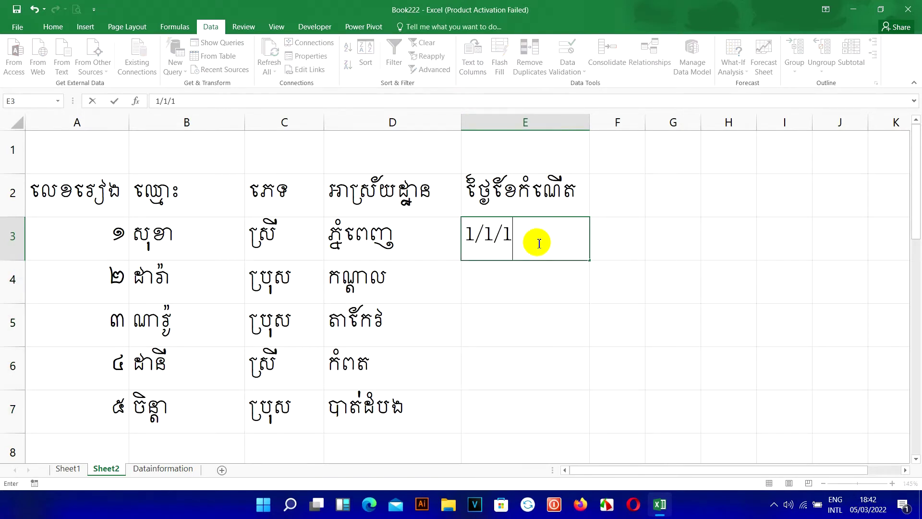
{"action": "type", "text": "85"}
{"action": "key", "text": "BackSpace"}
{"action": "key", "text": "BackSpace"}
{"action": "key", "text": "BackSpace"}
{"action": "type", "text": "1985"}
{"action": "key", "text": "Return"}
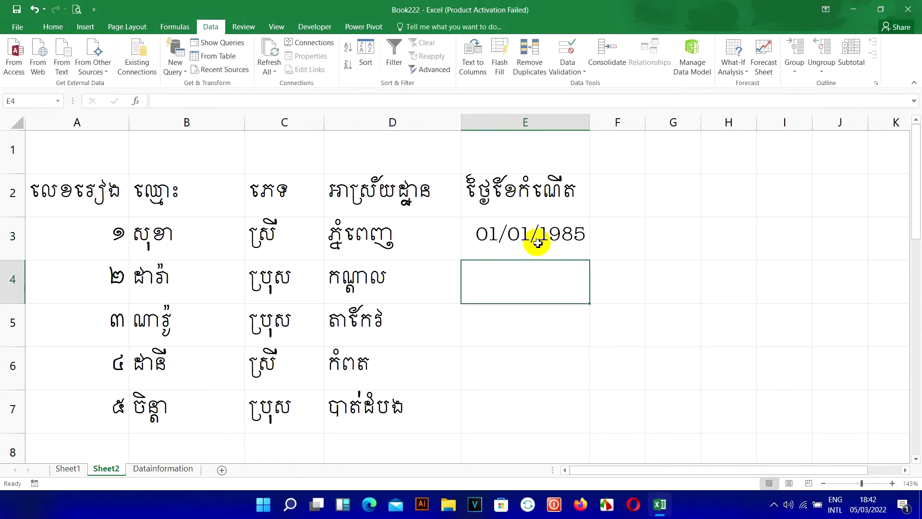
Try changing E3 to 01/01/1984 and cancel the validation error, keeping 01/01/1985
{"action": "double_click", "coordinate": [537, 240]}
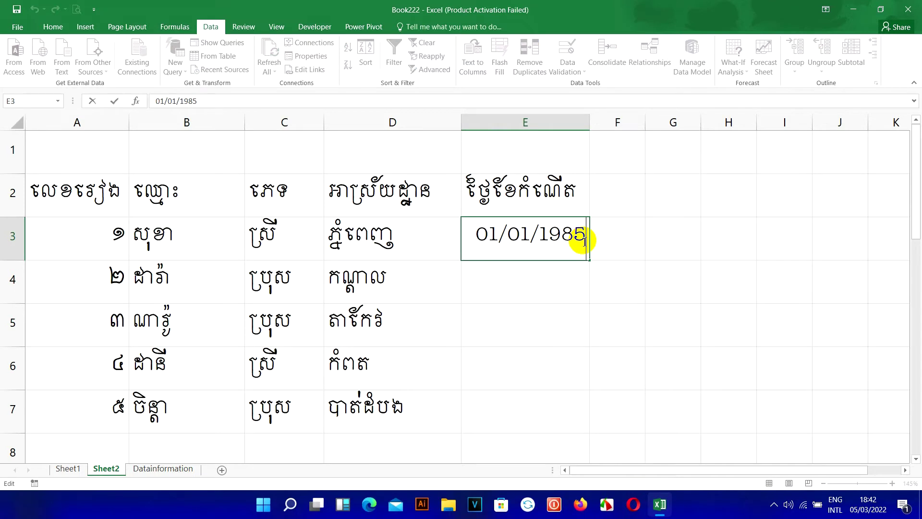
{"action": "key", "text": "BackSpace"}
{"action": "type", "text": "4"}
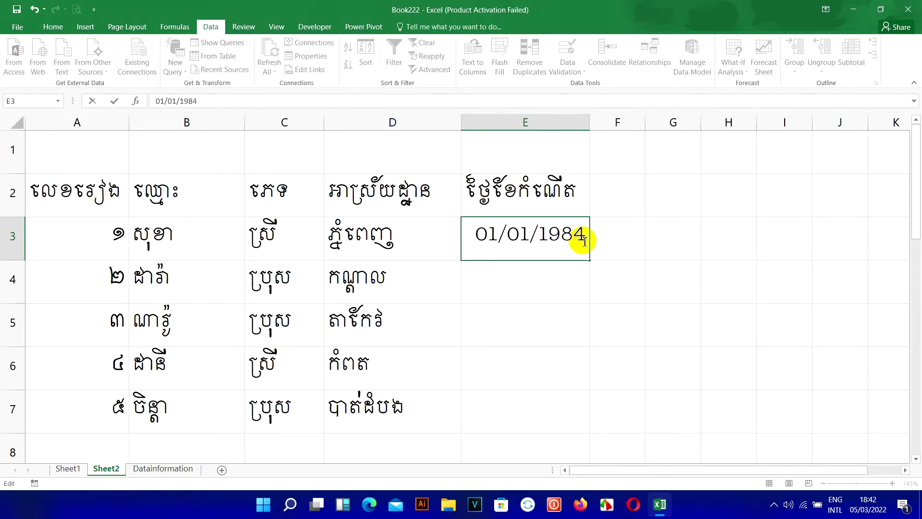
{"action": "key", "text": "Return"}
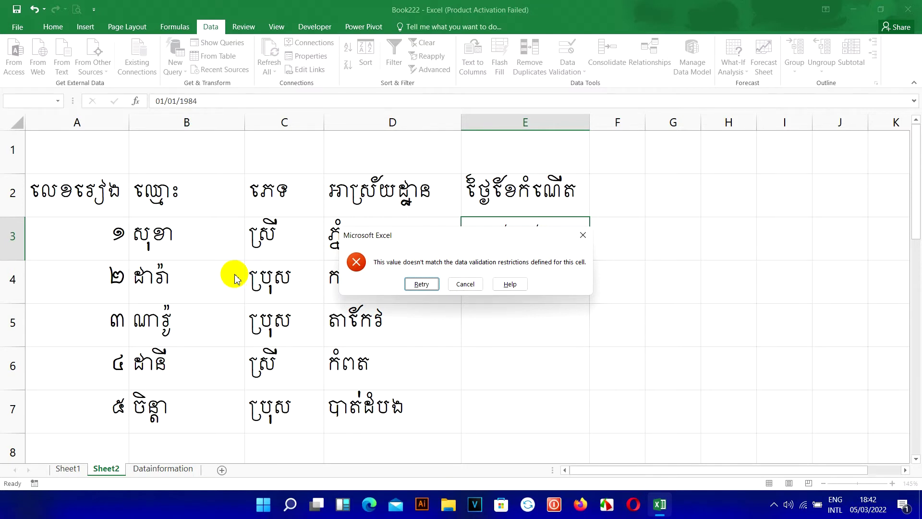
{"action": "left_click", "coordinate": [584, 235]}
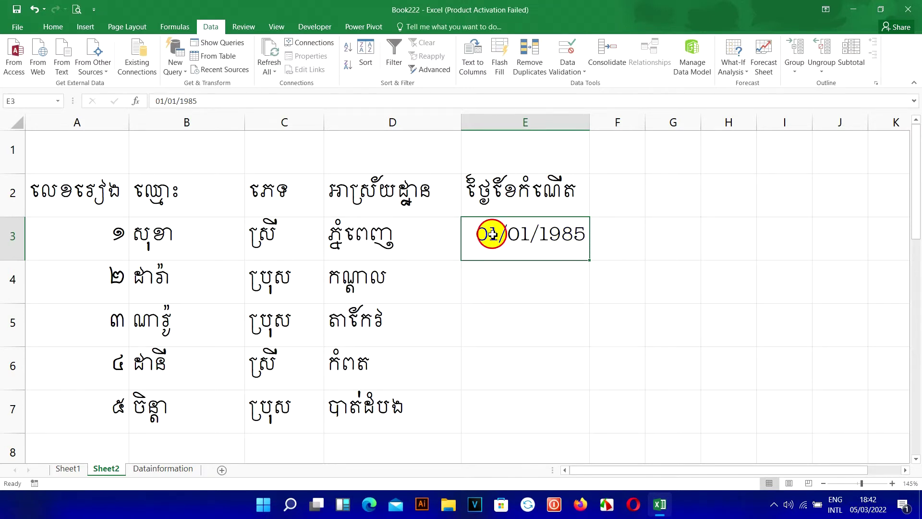
Change E3 to the upper boundary date 01/01/2015
{"action": "double_click", "coordinate": [577, 234]}
{"action": "left_click", "coordinate": [586, 234]}
{"action": "key", "text": "BackSpace"}
{"action": "key", "text": "BackSpace"}
{"action": "key", "text": "BackSpace"}
{"action": "key", "text": "BackSpace"}
{"action": "type", "text": "2015"}
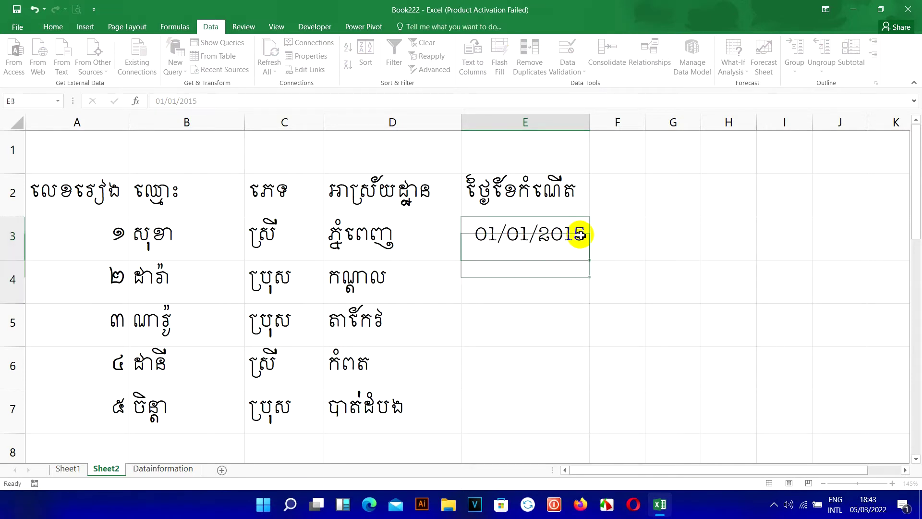
{"action": "key", "text": "Return"}
Test the out-of-range date 01/01/2016 in E3 and cancel the rejection
{"action": "double_click", "coordinate": [580, 234]}
{"action": "key", "text": "BackSpace"}
{"action": "type", "text": "6"}
{"action": "key", "text": "Return"}
{"action": "left_click", "coordinate": [583, 235]}
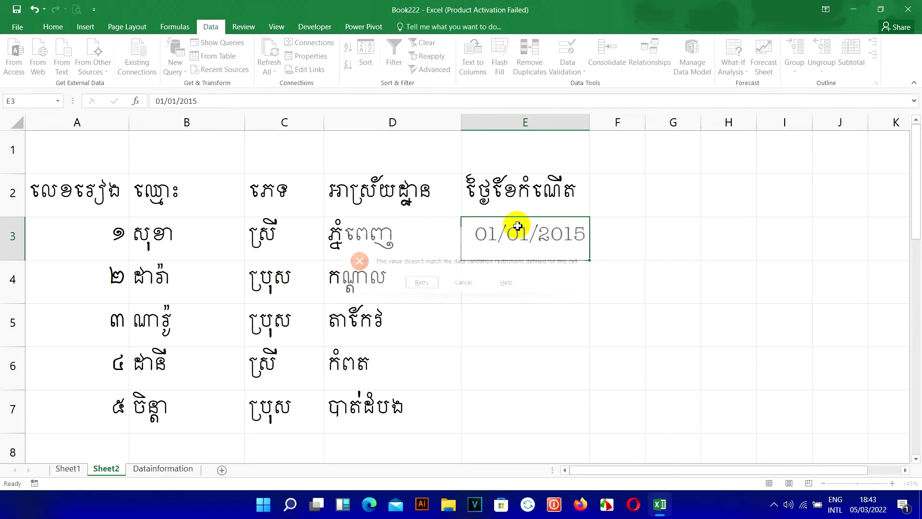
Test 02/02/2015 in E3 and cancel the rejection, restoring 01/01/2015
{"action": "double_click", "coordinate": [494, 236]}
{"action": "key", "text": "BackSpace"}
{"action": "type", "text": "2"}
{"action": "left_click", "coordinate": [520, 235]}
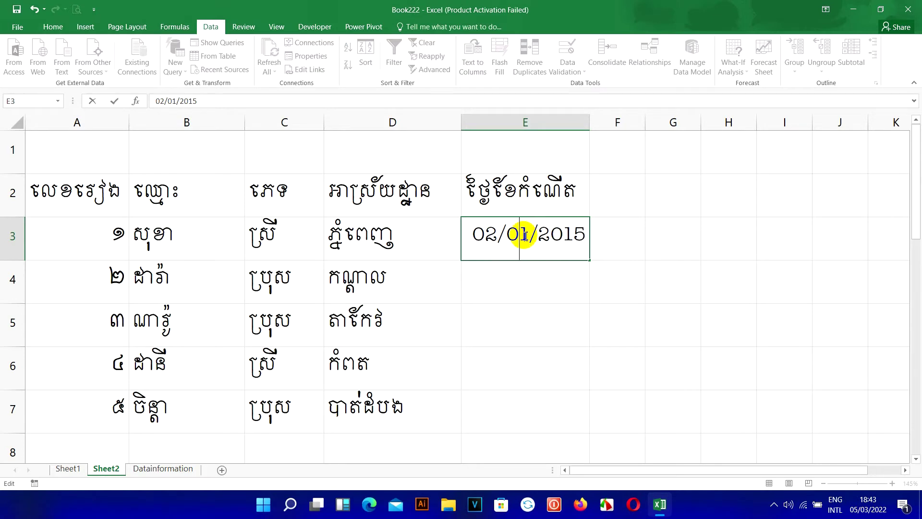
{"action": "left_click", "coordinate": [525, 235]}
{"action": "key", "text": "BackSpace"}
{"action": "type", "text": "2"}
{"action": "key", "text": "Return"}
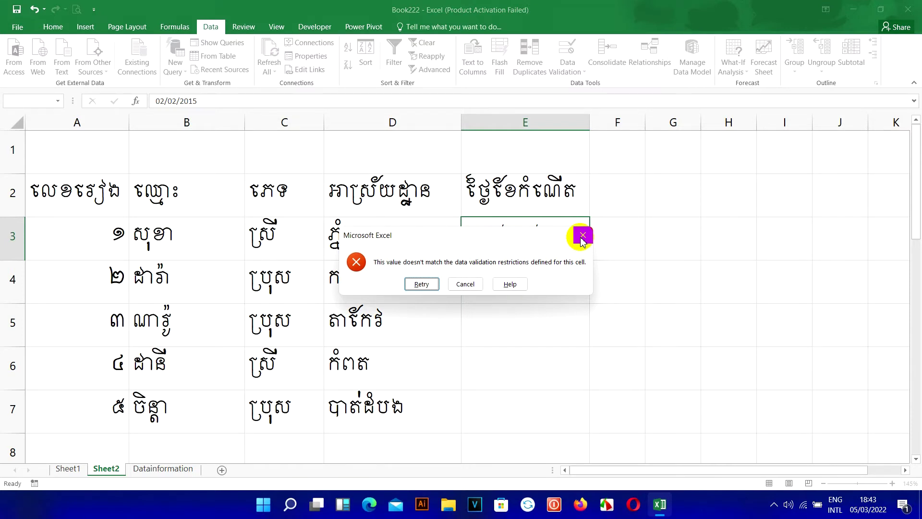
{"action": "left_click", "coordinate": [582, 235]}
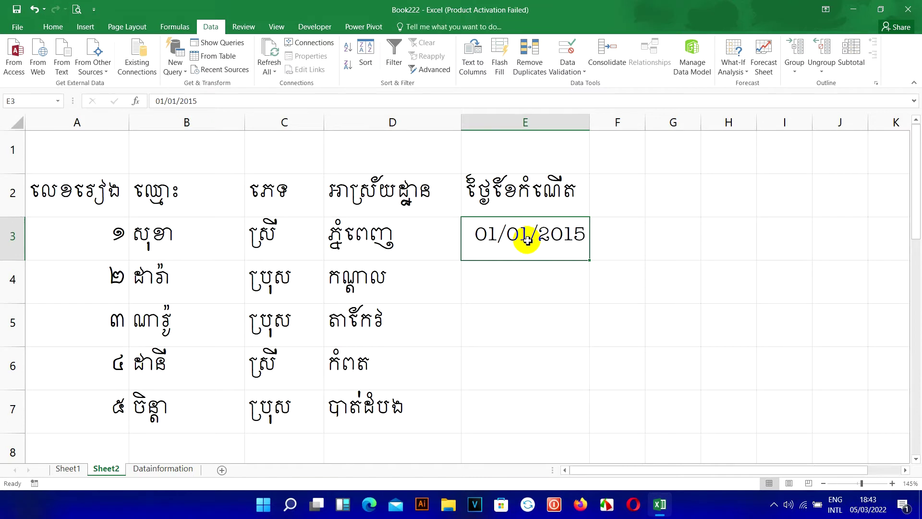
{"action": "left_click_drag", "start_coordinate": [527, 236], "coordinate": [500, 401]}
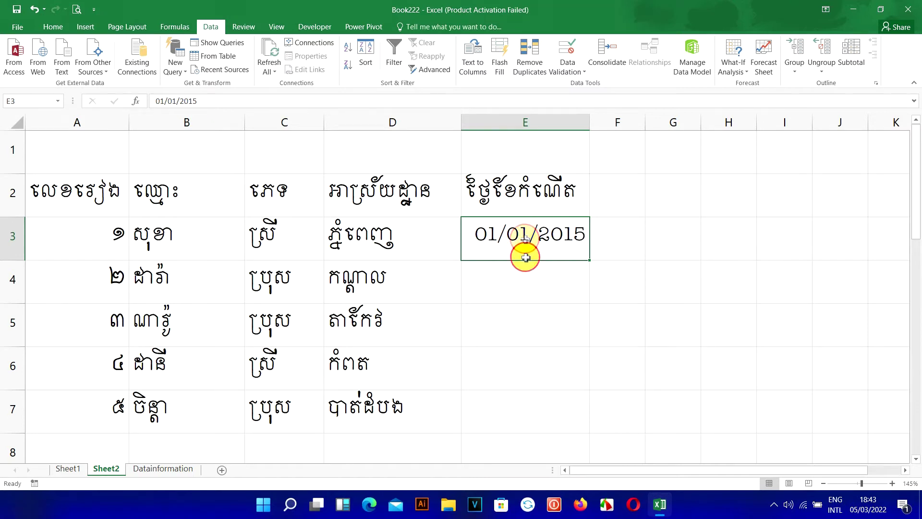
{"action": "right_click", "coordinate": [513, 287]}
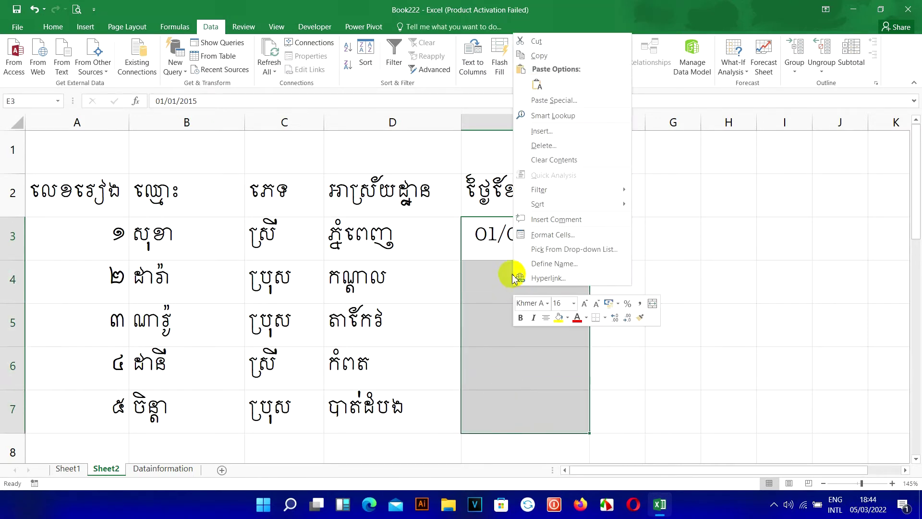
{"action": "left_click", "coordinate": [566, 235]}
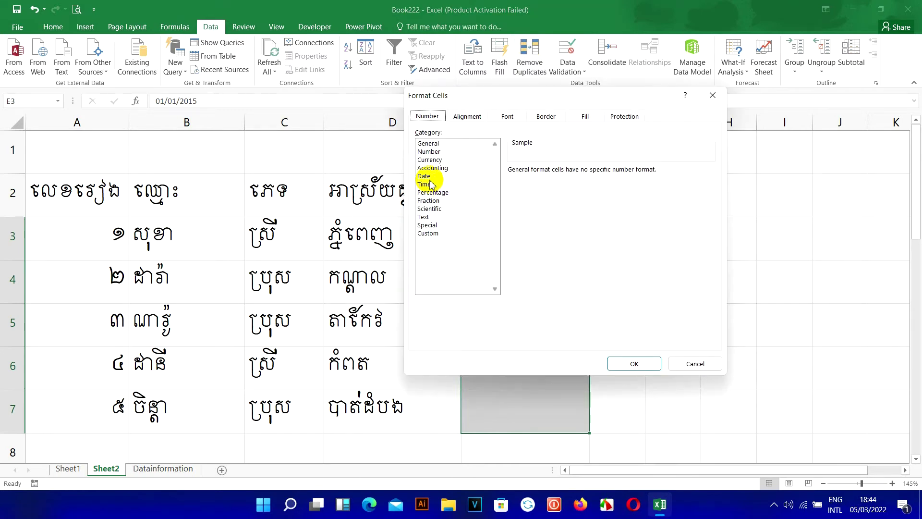
{"action": "left_click", "coordinate": [424, 177]}
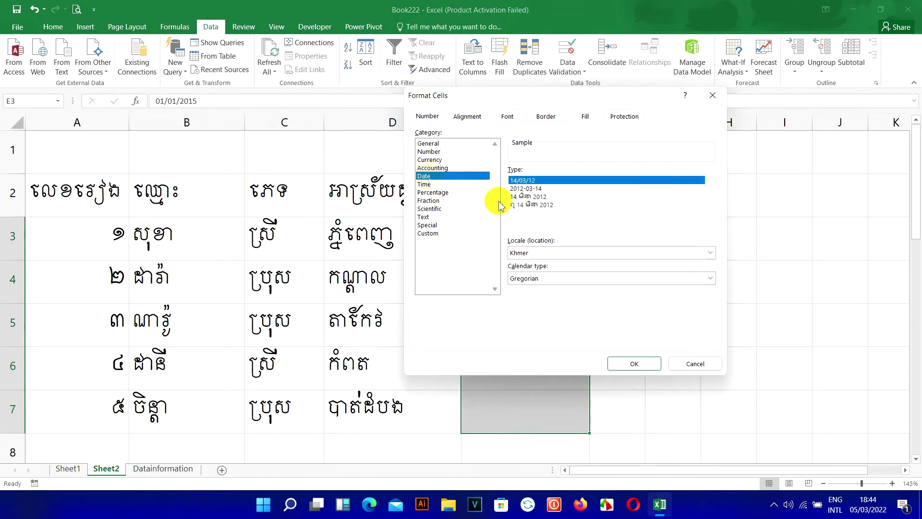
{"action": "left_click", "coordinate": [522, 254]}
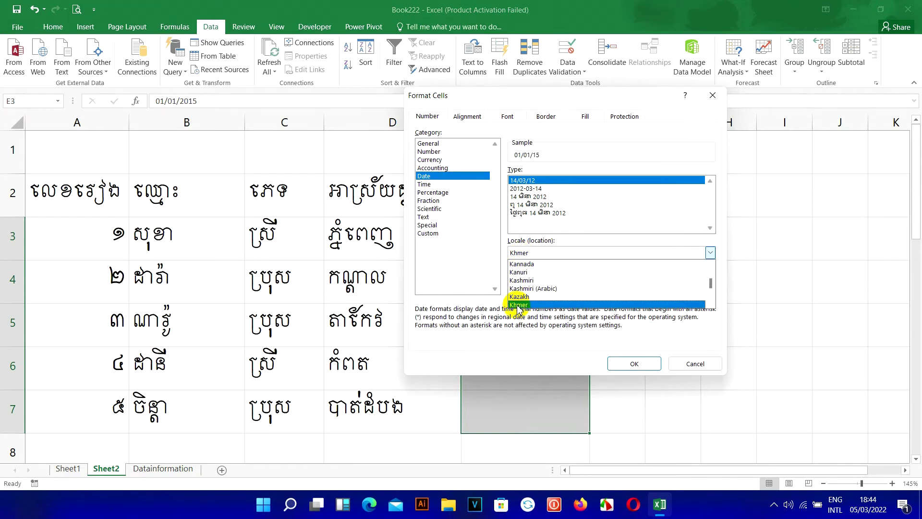
{"action": "left_click", "coordinate": [528, 197]}
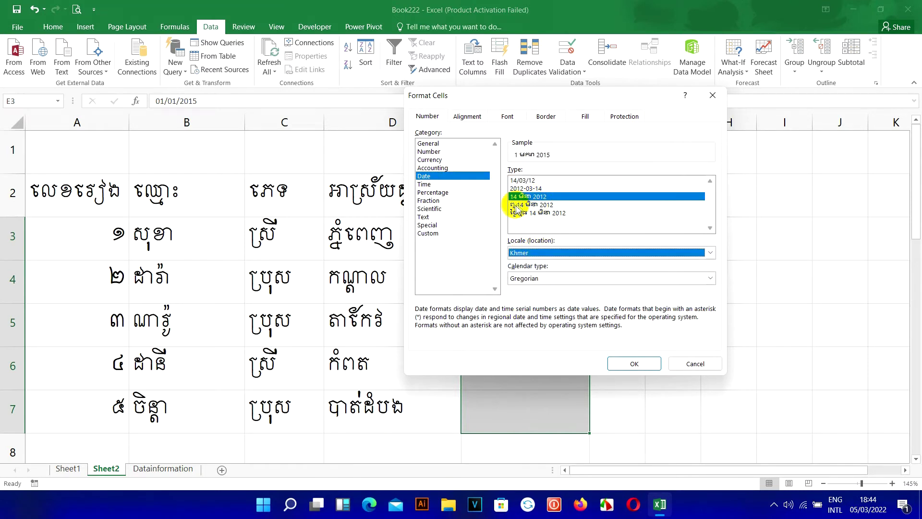
{"action": "left_click", "coordinate": [632, 365]}
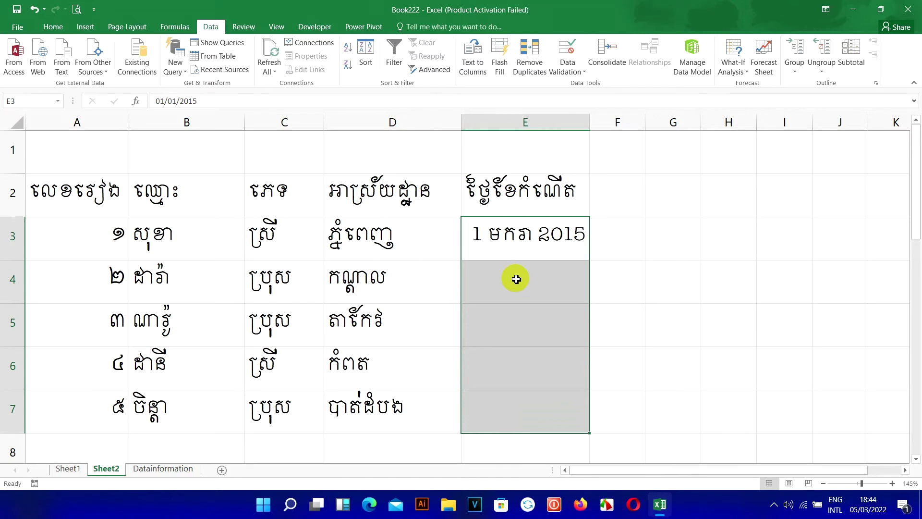
{"action": "key", "text": "ctrl+z"}
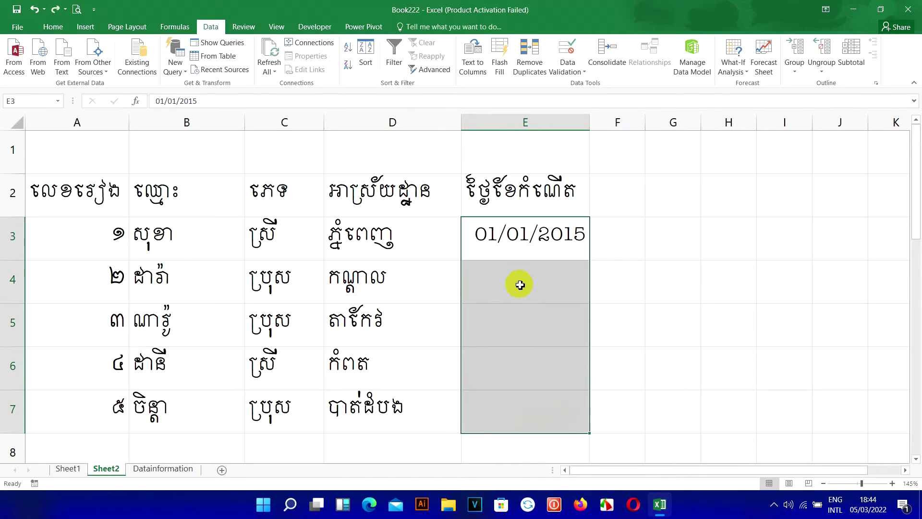
In Format Cells > Custom, replace General with the Khmer locale code [$-12000425]
{"action": "right_click", "coordinate": [546, 236]}
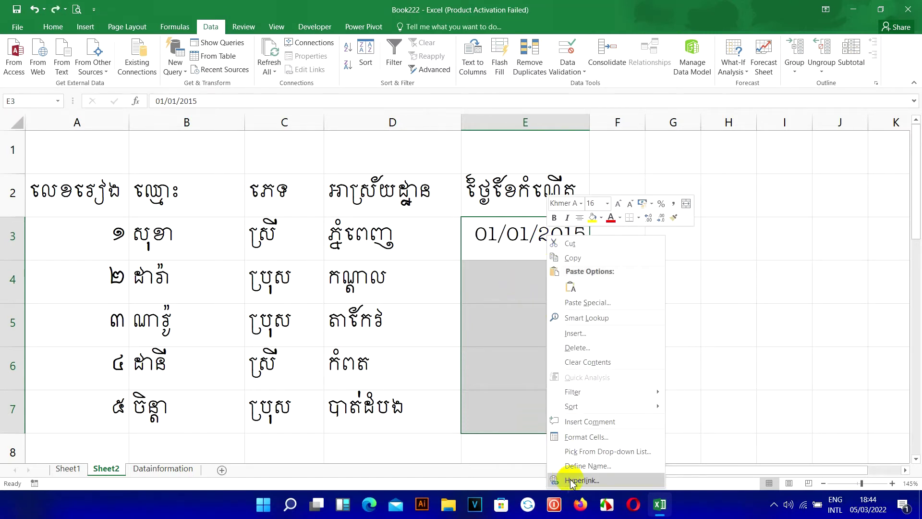
{"action": "left_click", "coordinate": [593, 438]}
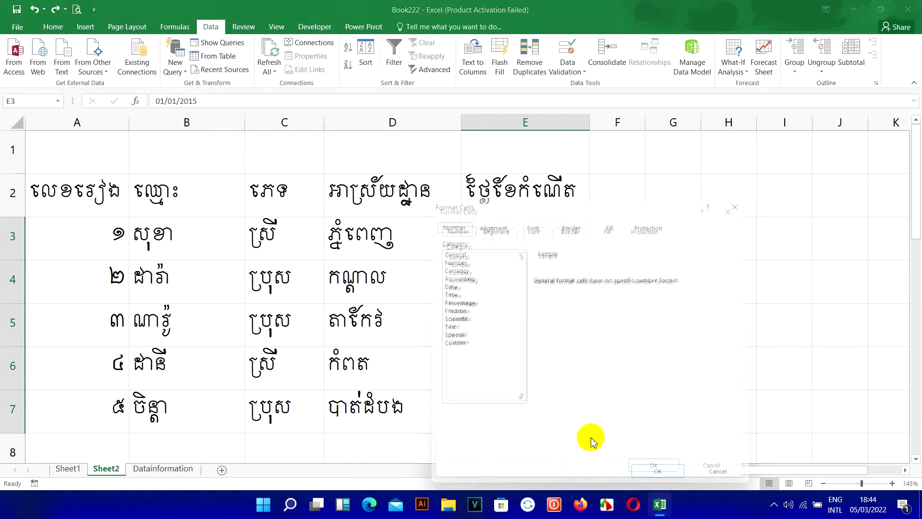
{"action": "left_click", "coordinate": [473, 344]}
{"action": "left_click", "coordinate": [589, 290]}
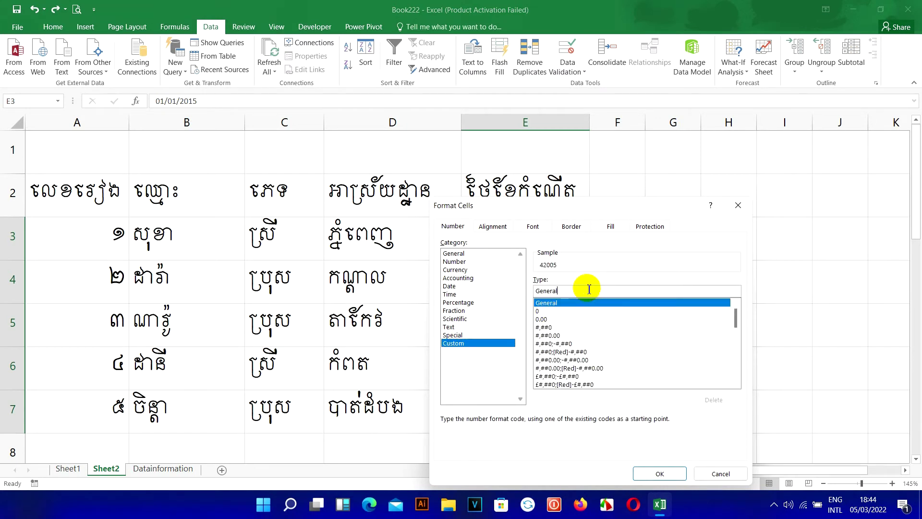
{"action": "key", "text": "BackSpace"}
{"action": "key", "text": "BackSpace"}
{"action": "key", "text": "BackSpace"}
{"action": "key", "text": "BackSpace"}
{"action": "type", "text": "["}
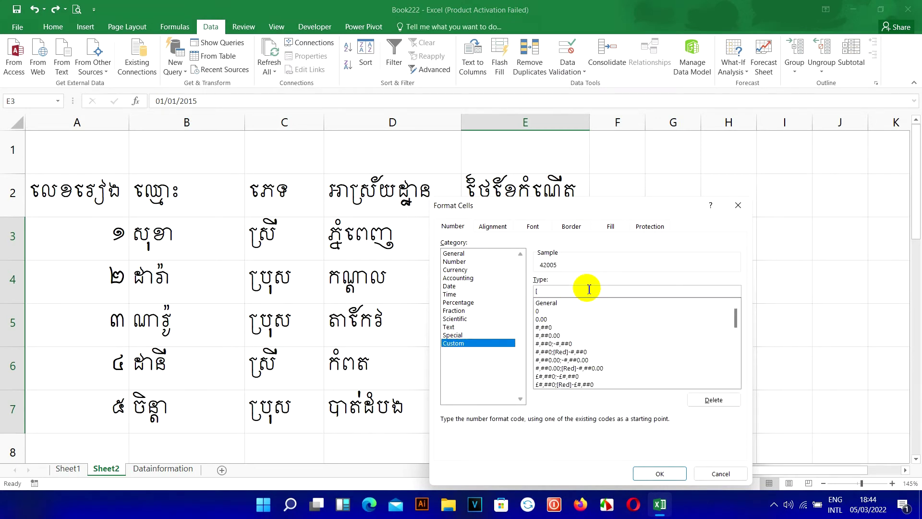
{"action": "type", "text": "$-"}
{"action": "type", "text": "1200045"}
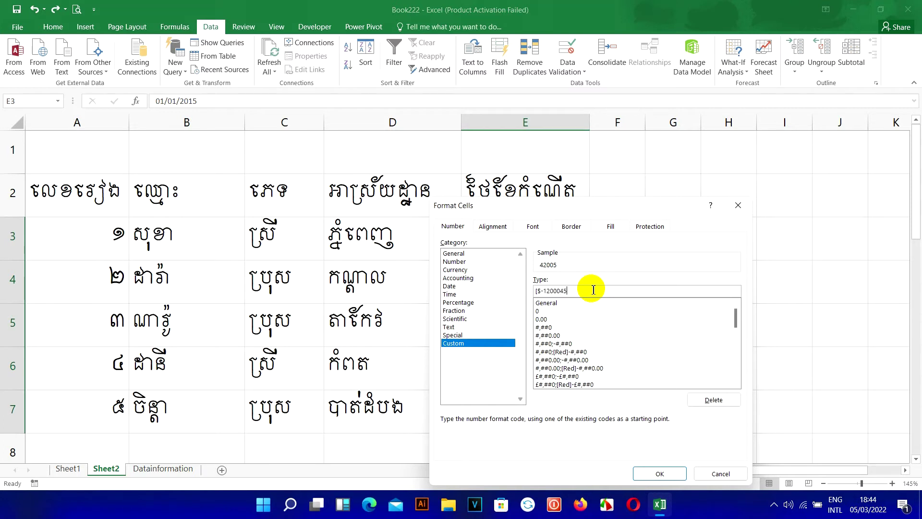
{"action": "type", "text": "]"}
{"action": "left_click", "coordinate": [563, 290]}
{"action": "type", "text": "2"}
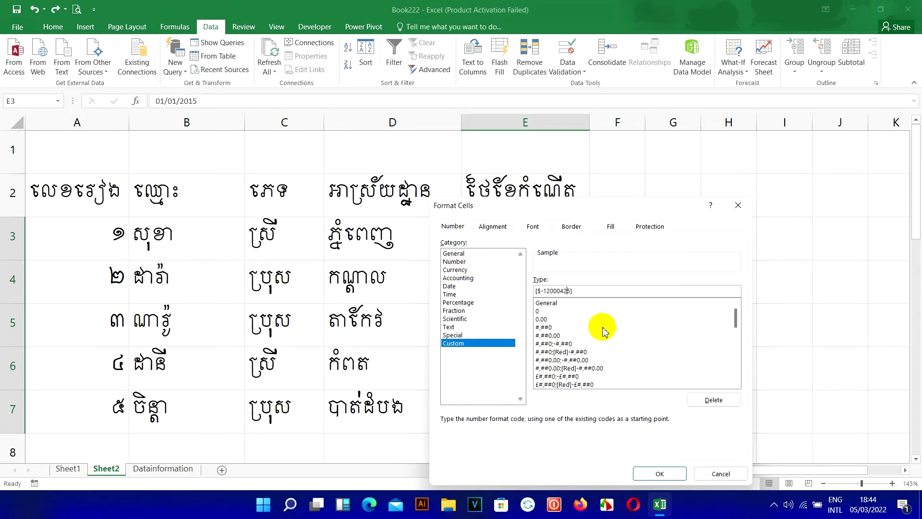
{"action": "left_click", "coordinate": [594, 292]}
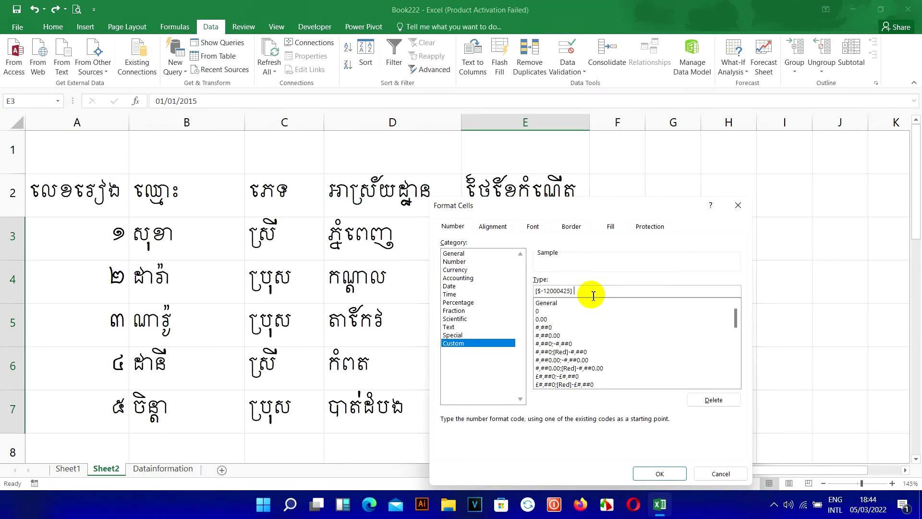
Finish the [$-12000425] mm-dd-yyyy date format, apply it, and widen column E
{"action": "double_click", "coordinate": [593, 291]}
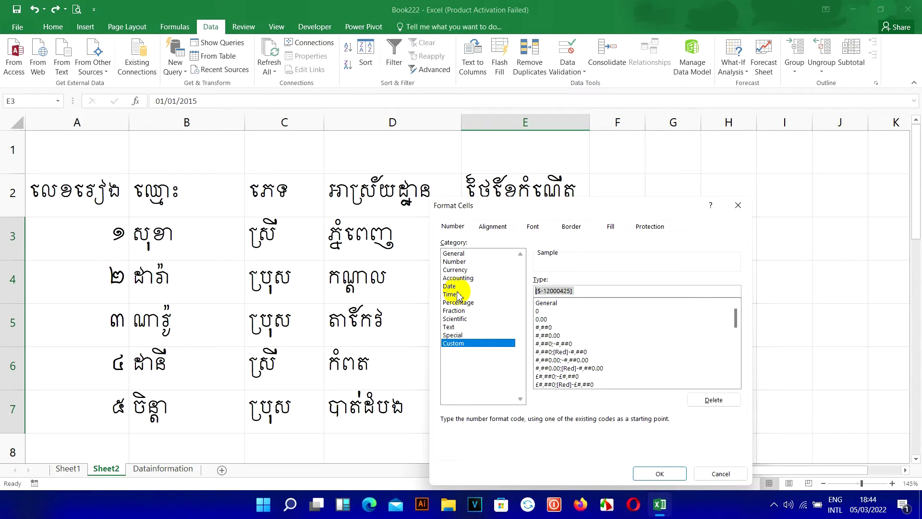
{"action": "left_click", "coordinate": [597, 290]}
{"action": "type", "text": "mm-dd-yyyy"}
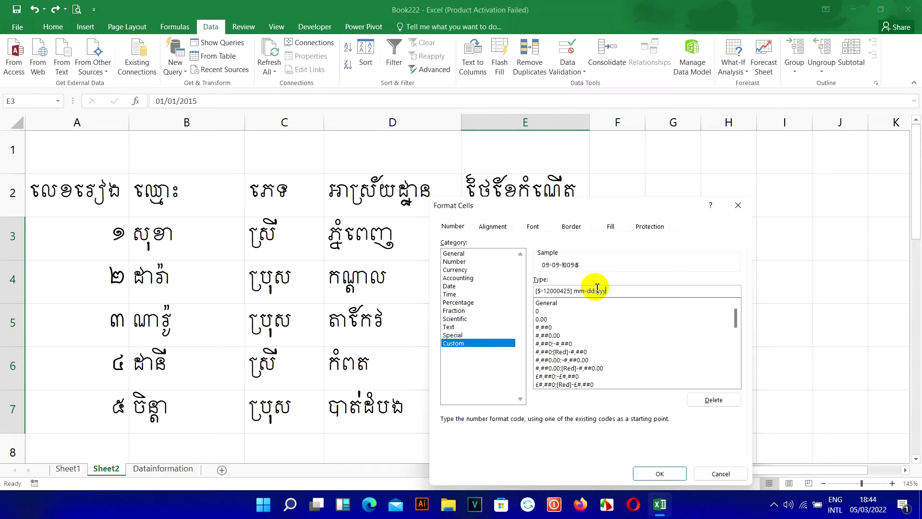
{"action": "double_click", "coordinate": [561, 291]}
{"action": "left_click_drag", "start_coordinate": [561, 290], "coordinate": [511, 289]}
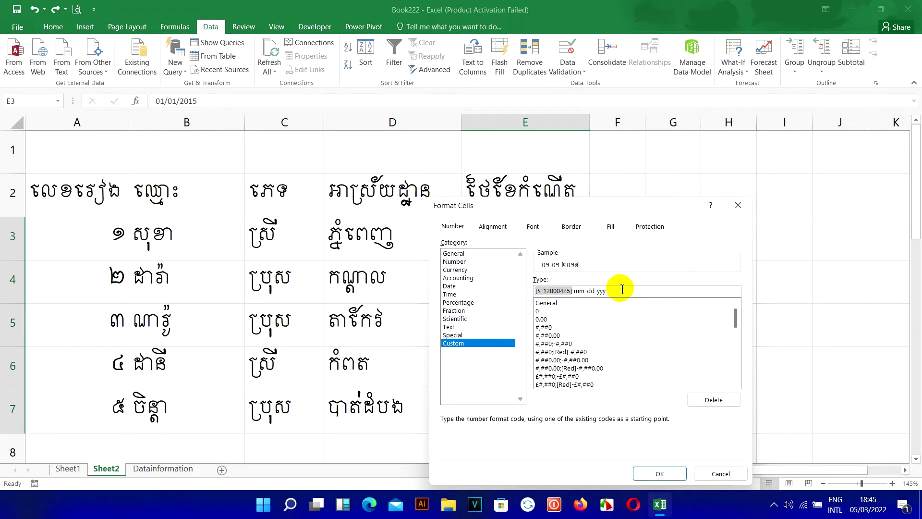
{"action": "left_click_drag", "start_coordinate": [620, 290], "coordinate": [574, 291]}
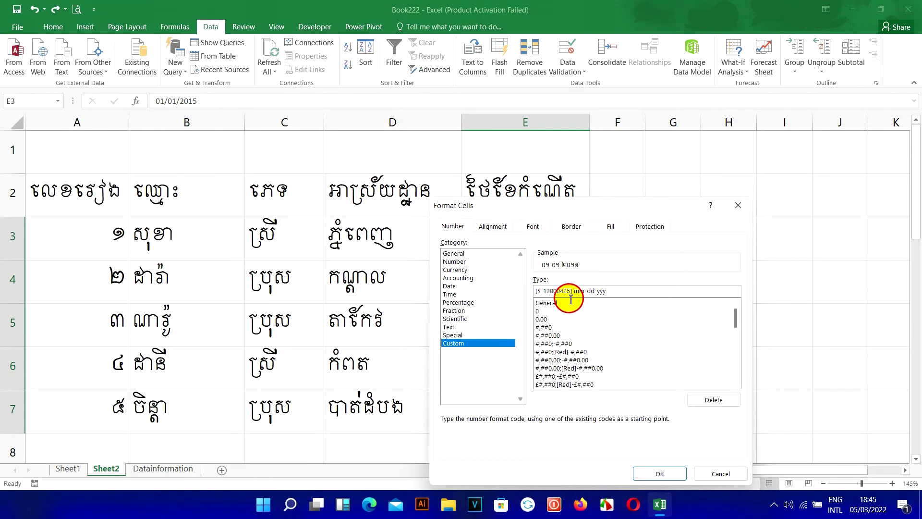
{"action": "type", "text": "#"}
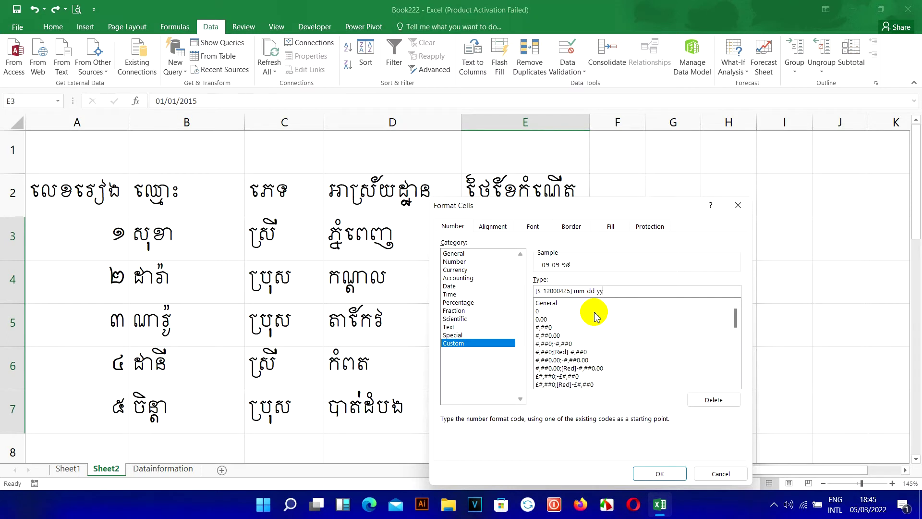
{"action": "left_click_drag", "start_coordinate": [572, 291], "coordinate": [528, 293]}
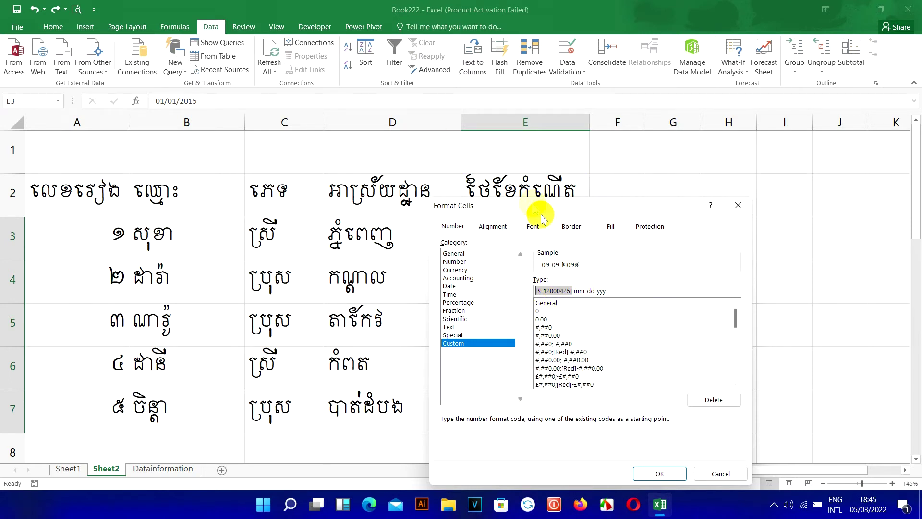
{"action": "left_click", "coordinate": [666, 477]}
{"action": "left_click_drag", "start_coordinate": [590, 128], "coordinate": [621, 131]}
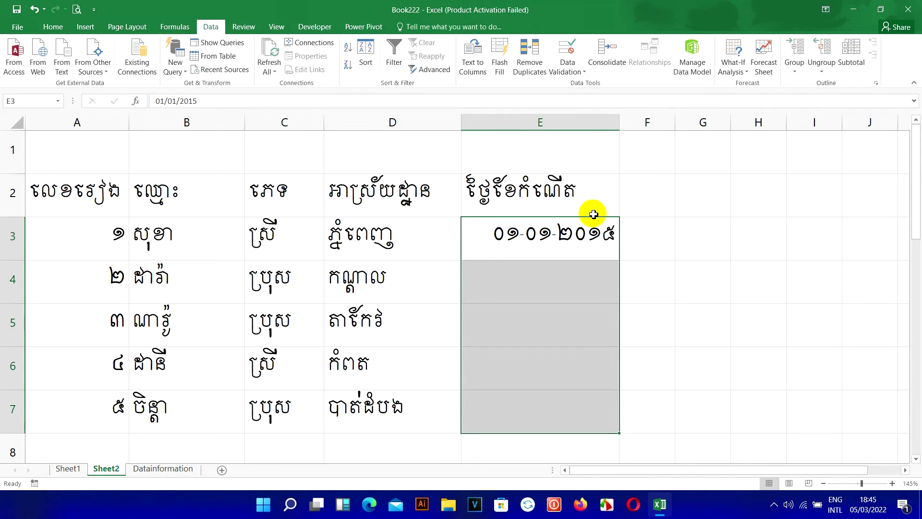
{"action": "left_click", "coordinate": [586, 250]}
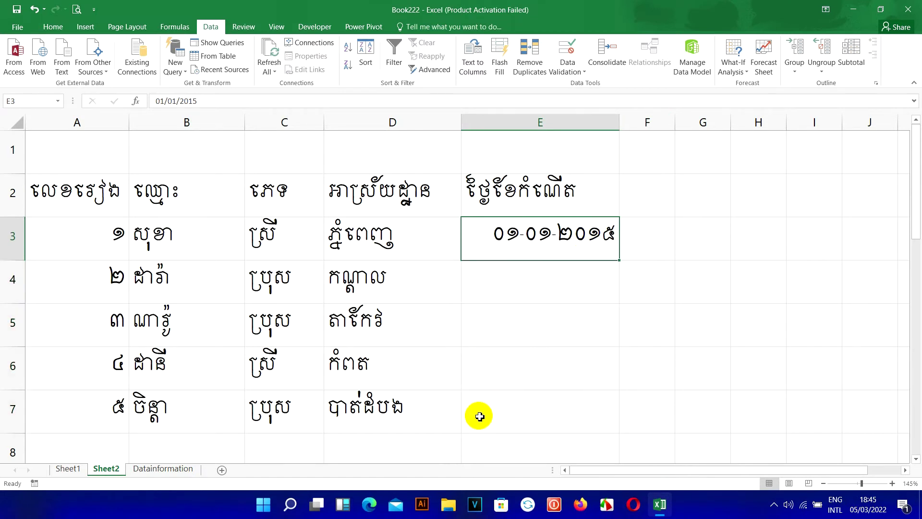
{"action": "left_click_drag", "start_coordinate": [586, 243], "coordinate": [561, 395]}
{"action": "scroll", "coordinate": [528, 389], "scroll_direction": "down", "scroll_amount": 2}
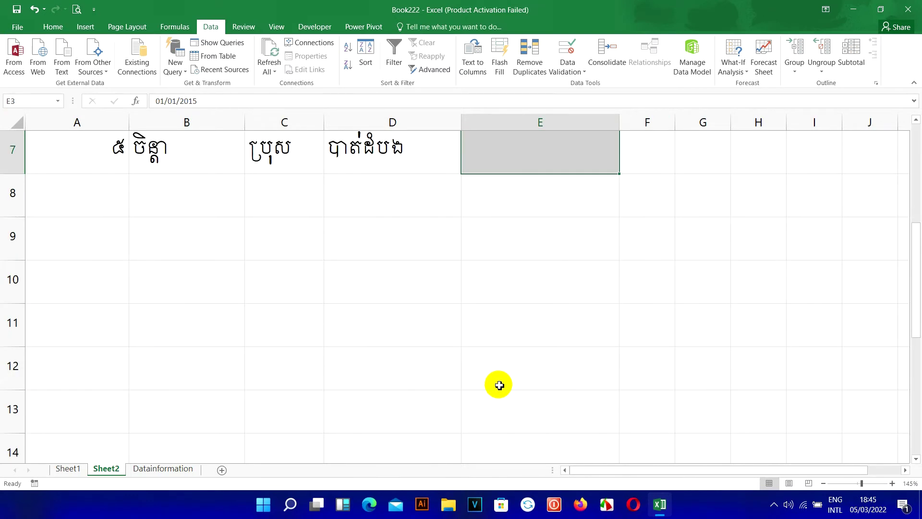
{"action": "scroll", "coordinate": [144, 281], "scroll_direction": "up", "scroll_amount": 1}
{"action": "left_click_drag", "start_coordinate": [75, 278], "coordinate": [590, 269]}
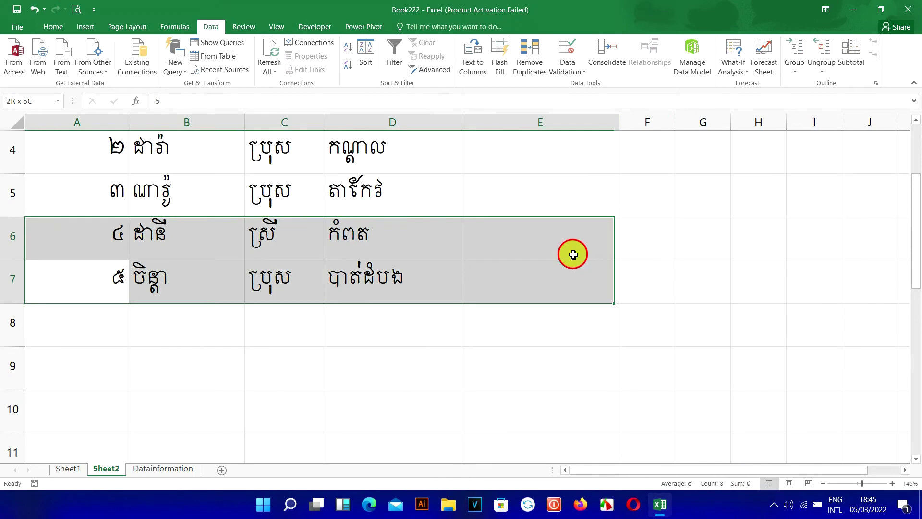
{"action": "scroll", "coordinate": [568, 234], "scroll_direction": "up", "scroll_amount": 1}
{"action": "left_click_drag", "start_coordinate": [568, 234], "coordinate": [552, 418]}
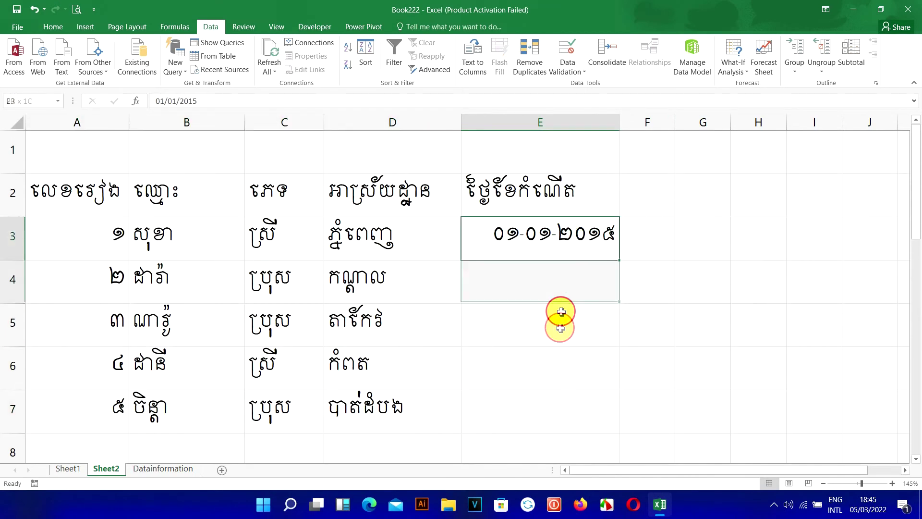
{"action": "scroll", "coordinate": [402, 383], "scroll_direction": "down", "scroll_amount": 1}
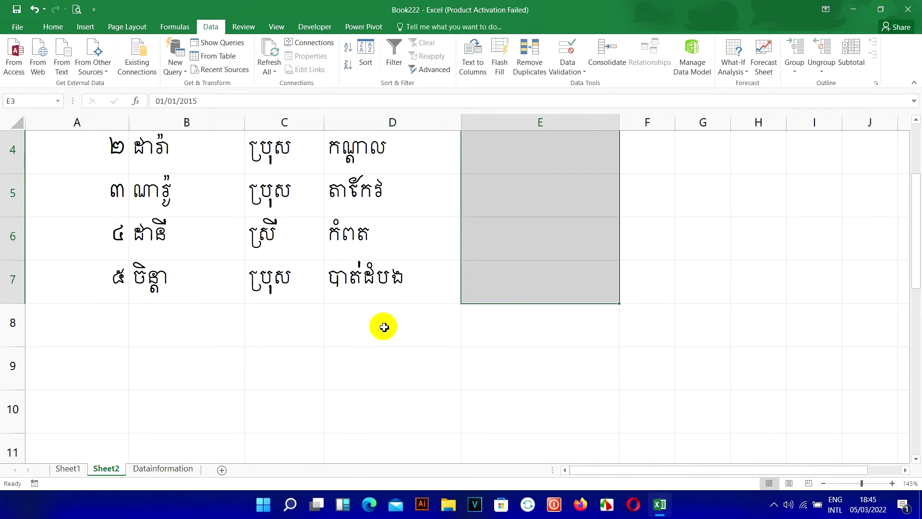
{"action": "left_click_drag", "start_coordinate": [283, 235], "coordinate": [128, 336]}
{"action": "left_click", "coordinate": [597, 327]}
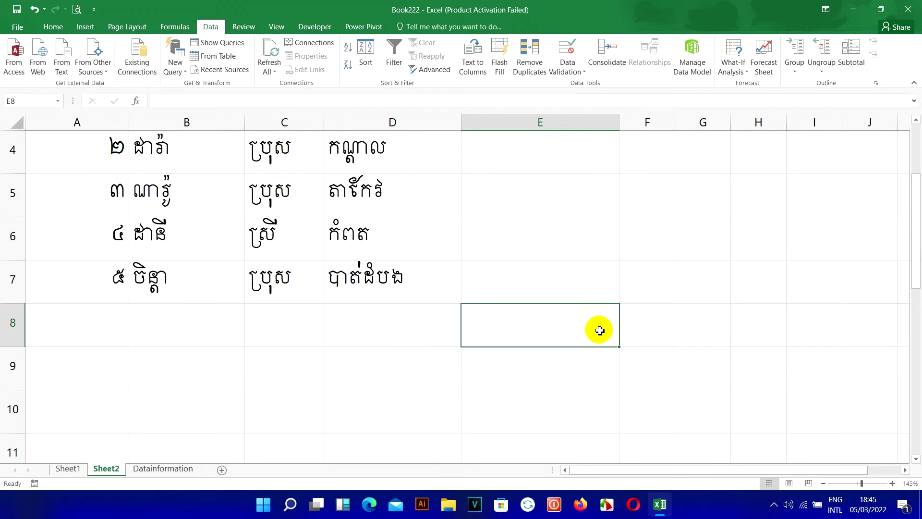
{"action": "type", "text": "1/"}
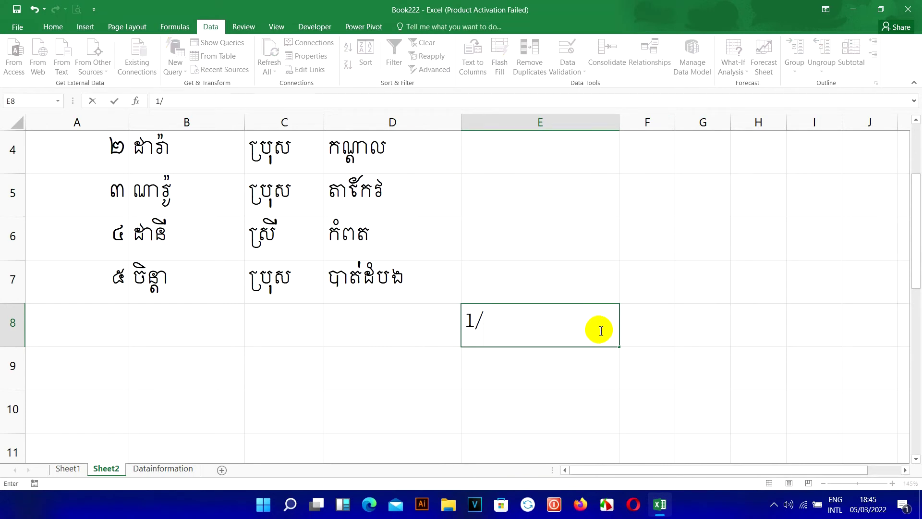
{"action": "type", "text": "1/19"}
{"action": "type", "text": "8"}
{"action": "key", "text": "Return"}
{"action": "double_click", "coordinate": [606, 318]}
{"action": "key", "text": "BackSpace"}
{"action": "type", "text": "4"}
{"action": "key", "text": "Return"}
{"action": "left_click", "coordinate": [606, 318]}
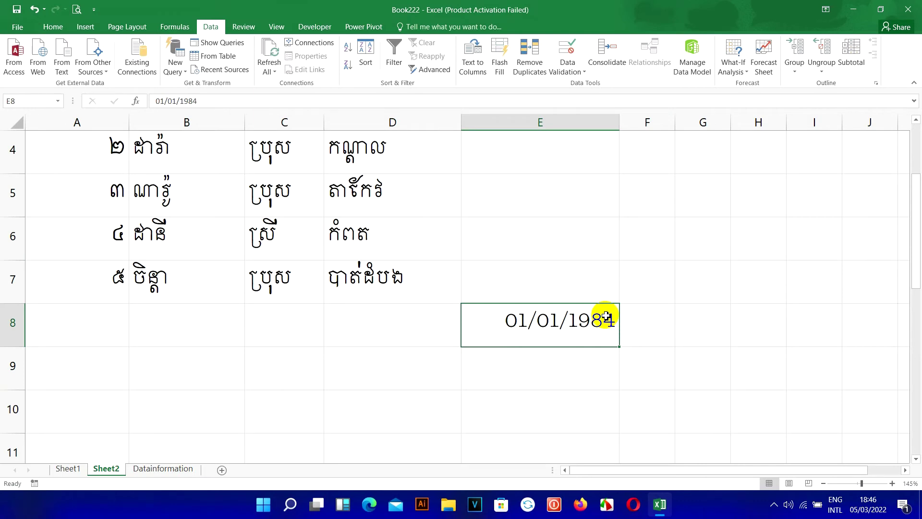
{"action": "key", "text": "Delete"}
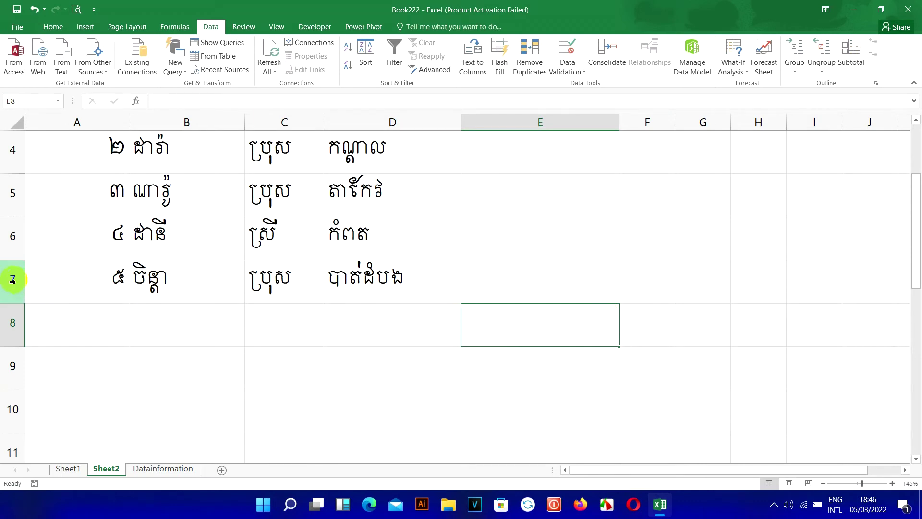
{"action": "right_click", "coordinate": [13, 280]}
{"action": "key", "text": "Escape"}
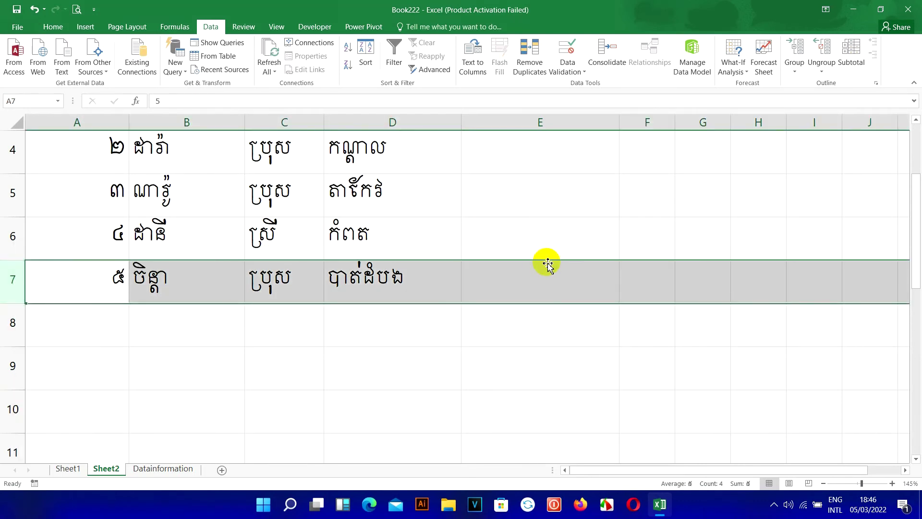
{"action": "scroll", "coordinate": [543, 235], "scroll_direction": "up", "scroll_amount": 1}
{"action": "left_click_drag", "start_coordinate": [541, 232], "coordinate": [549, 377]}
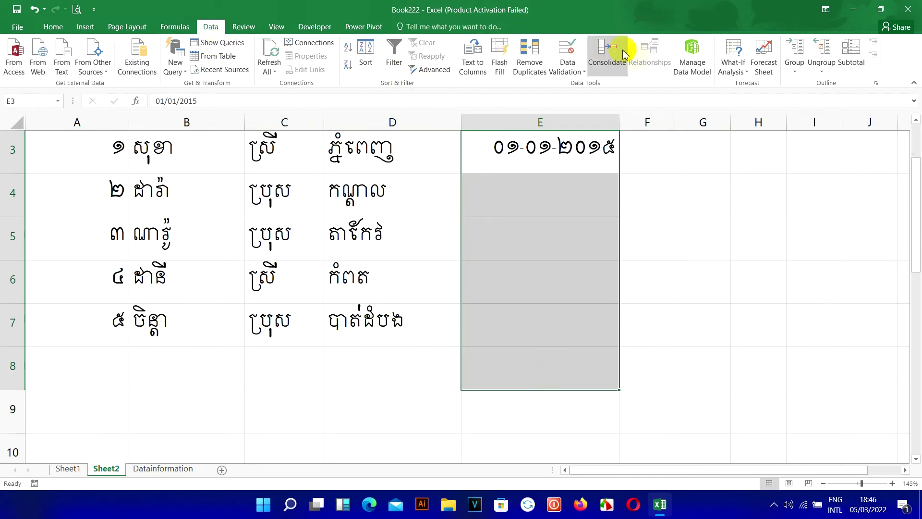
Extend the existing 1/1/1985–1/1/2015 date validation to E3:E8 and confirm it
{"action": "left_click", "coordinate": [568, 70]}
{"action": "left_click", "coordinate": [588, 82]}
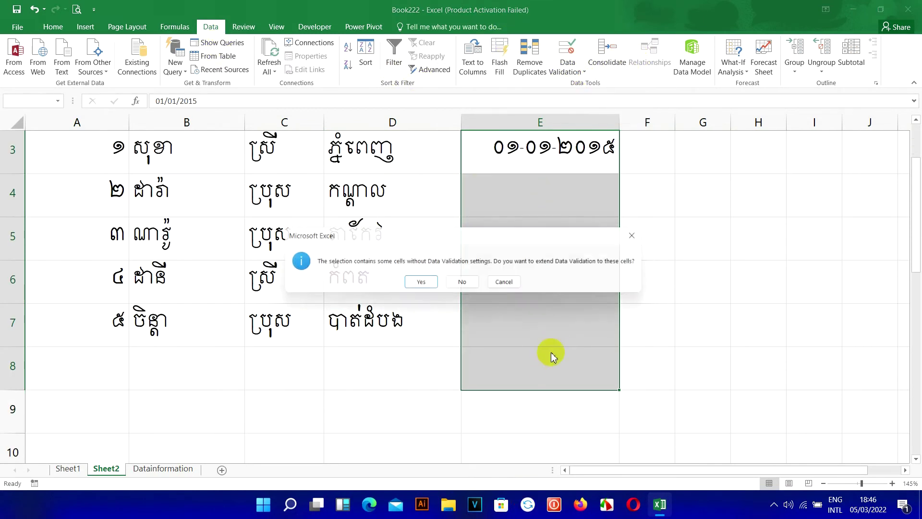
{"action": "left_click", "coordinate": [421, 284]}
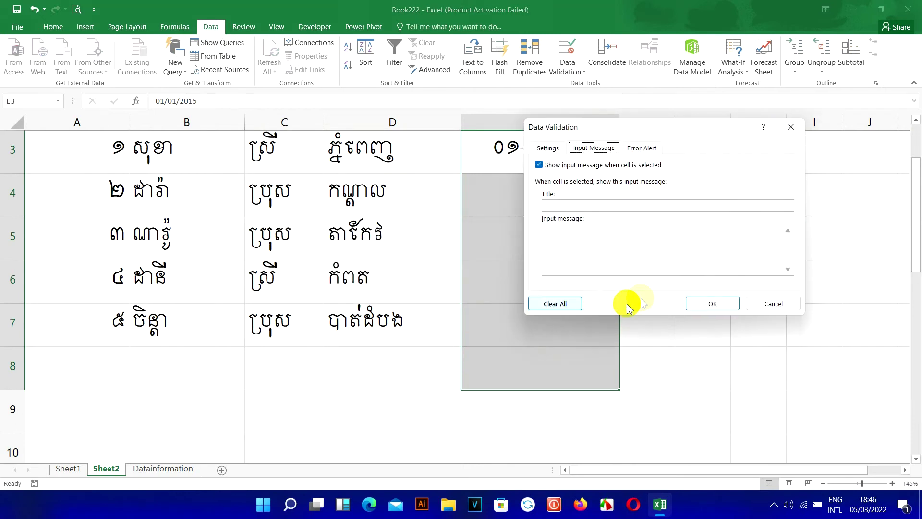
{"action": "left_click", "coordinate": [548, 149]}
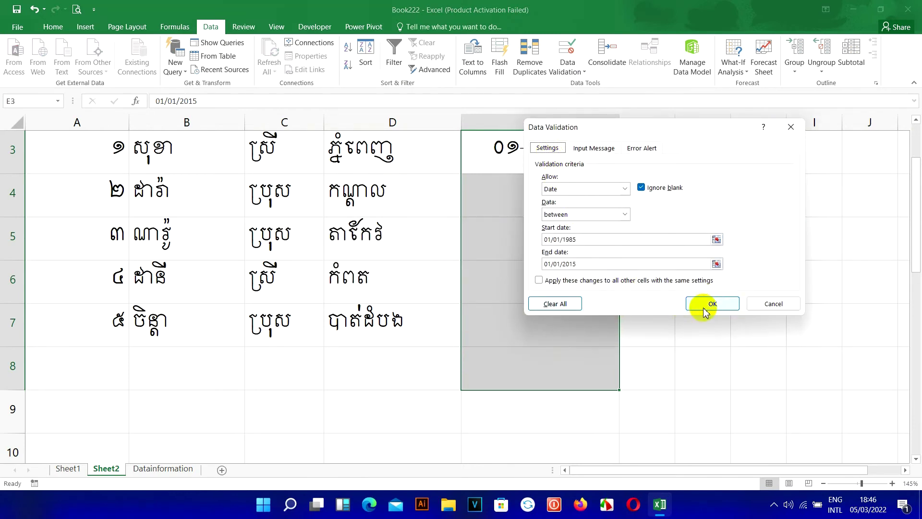
{"action": "left_click", "coordinate": [782, 304]}
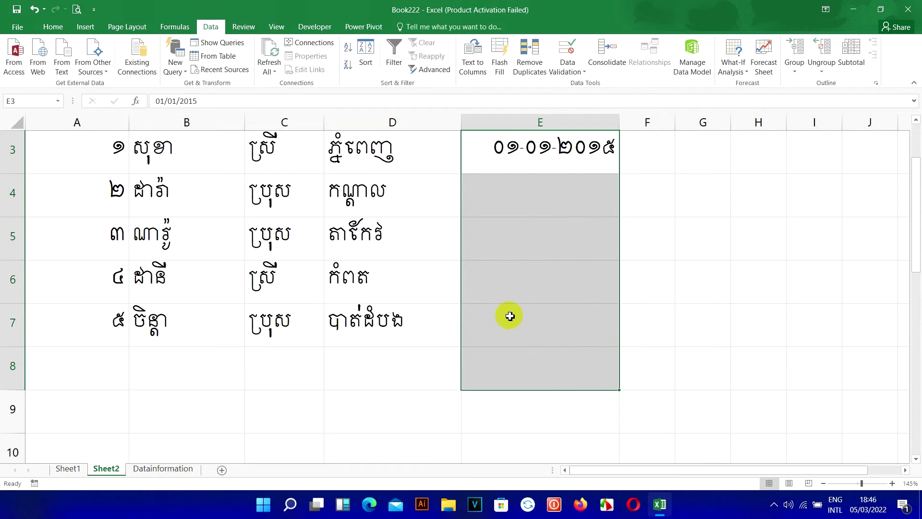
{"action": "left_click", "coordinate": [13, 328]}
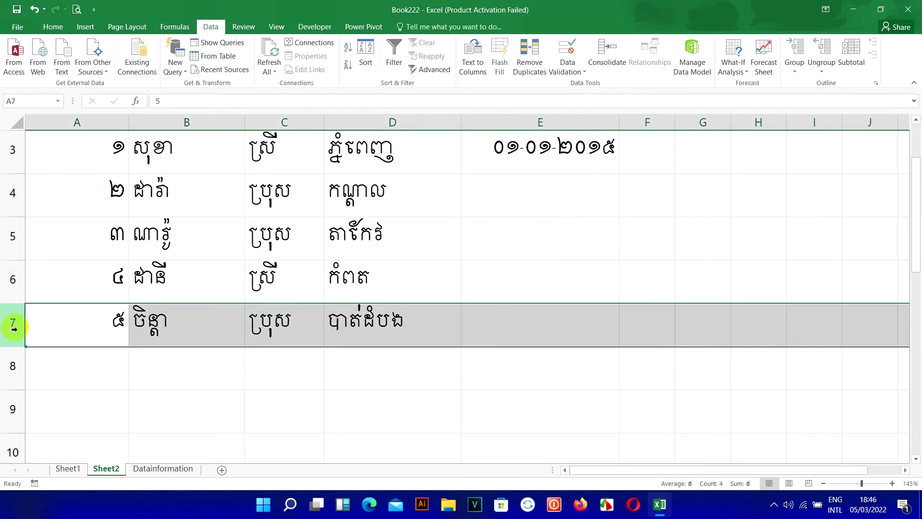
Move the last student's entries back into row 7
{"action": "right_click", "coordinate": [13, 329]}
{"action": "key", "text": "Escape"}
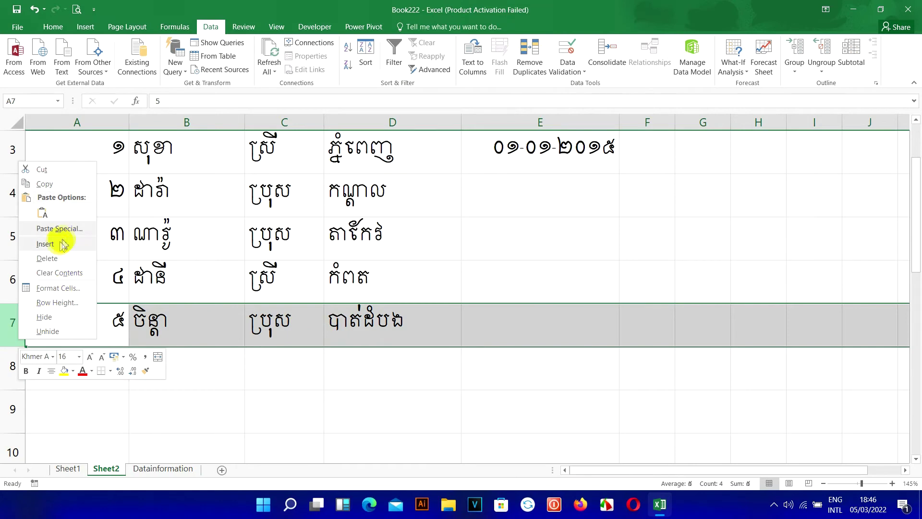
{"action": "left_click", "coordinate": [58, 240]}
{"action": "left_click_drag", "start_coordinate": [57, 365], "coordinate": [370, 354]}
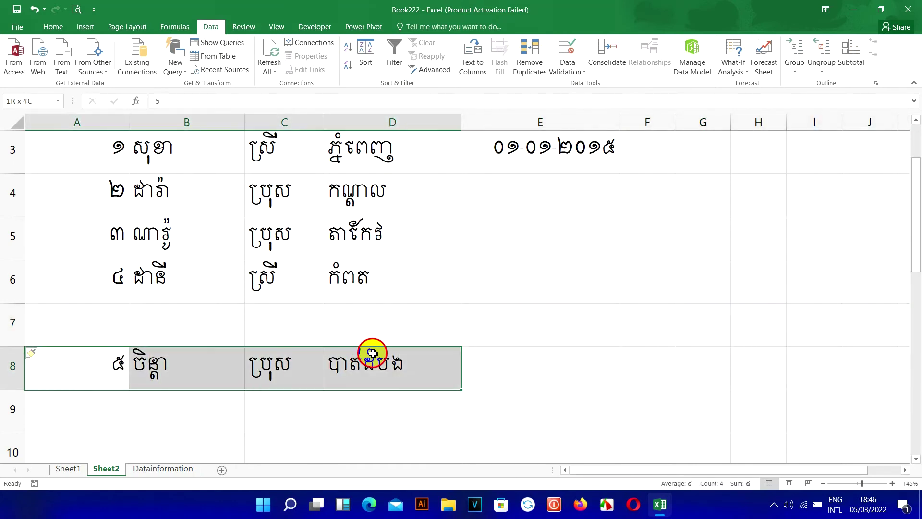
{"action": "key", "text": "ctrl+c"}
{"action": "left_click", "coordinate": [123, 313]}
{"action": "key", "text": "Return"}
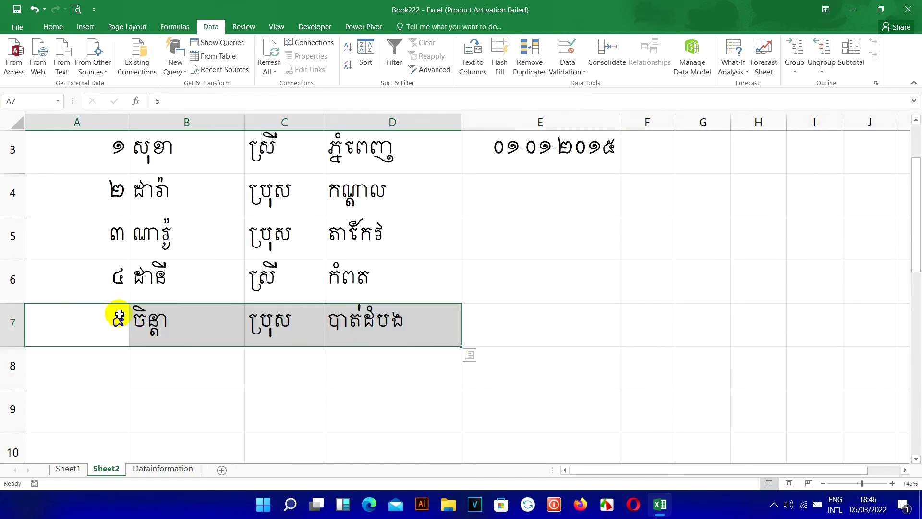
Give the table in columns A–E Outline and Inside borders through row 13
{"action": "scroll", "coordinate": [103, 223], "scroll_direction": "up", "scroll_amount": 1}
{"action": "left_click_drag", "start_coordinate": [96, 192], "coordinate": [634, 508]}
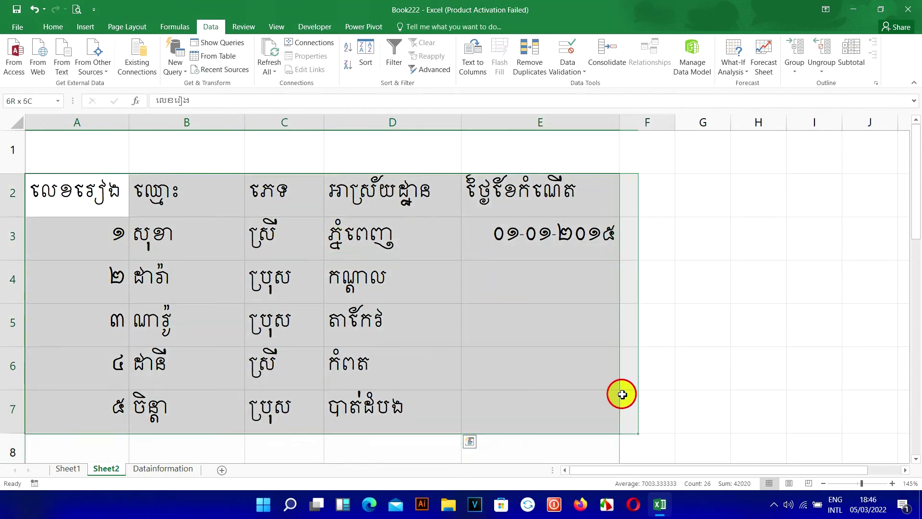
{"action": "left_click_drag", "start_coordinate": [635, 509], "coordinate": [583, 404]}
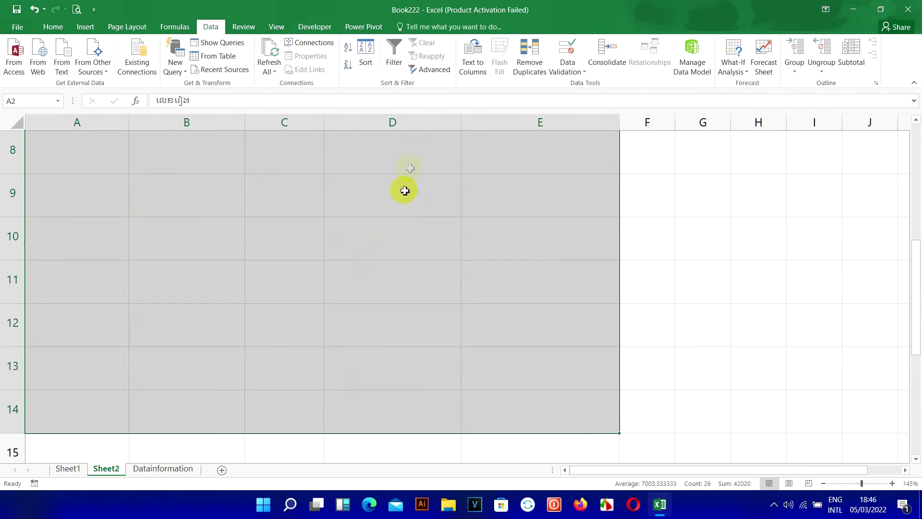
{"action": "scroll", "coordinate": [409, 192], "scroll_direction": "up", "scroll_amount": 3}
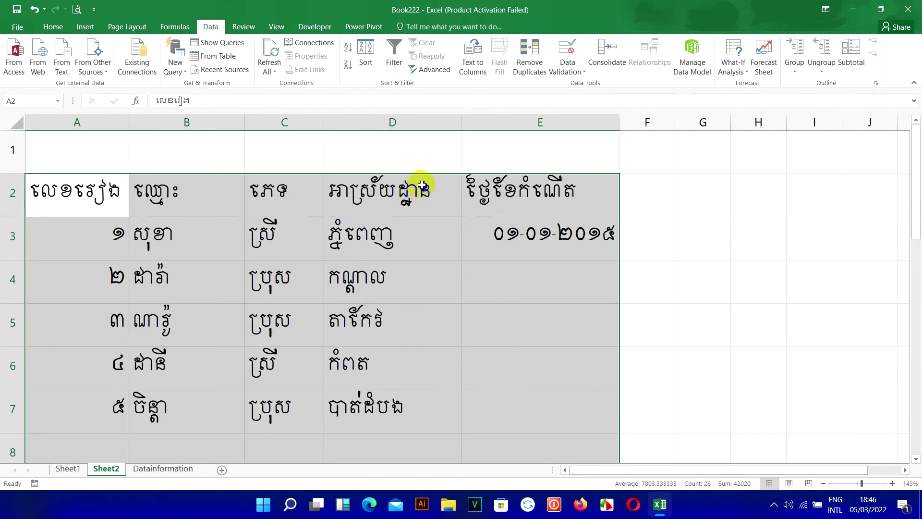
{"action": "right_click", "coordinate": [412, 221]}
{"action": "left_click", "coordinate": [466, 428]}
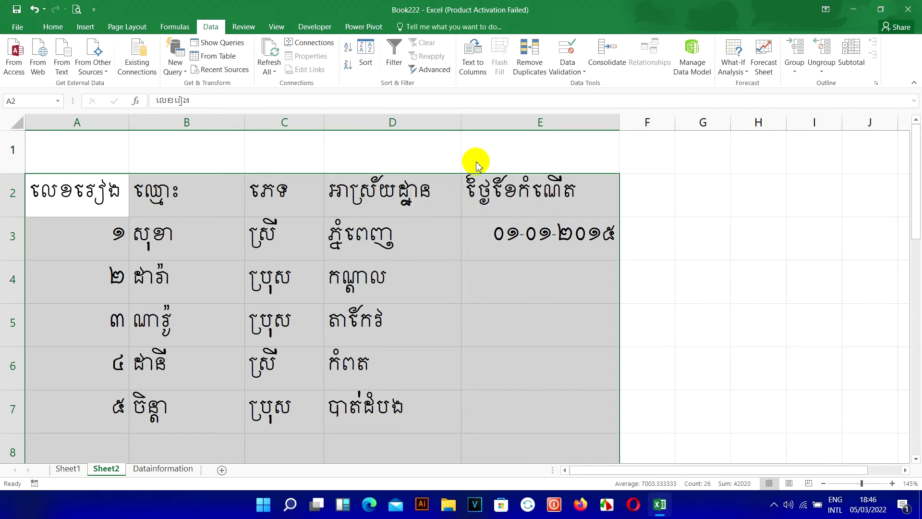
{"action": "left_click", "coordinate": [446, 226]}
{"action": "left_click", "coordinate": [503, 261]}
{"action": "left_click", "coordinate": [528, 263]}
{"action": "left_click", "coordinate": [535, 475]}
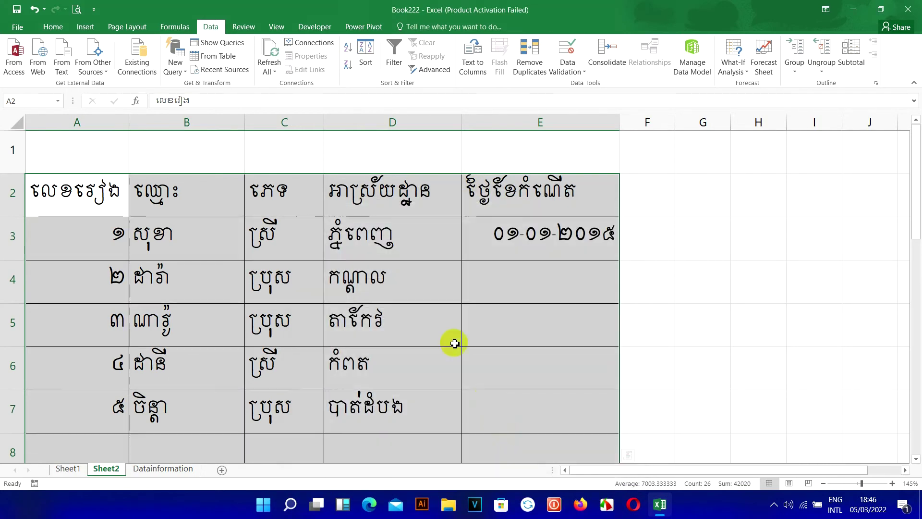
{"action": "scroll", "coordinate": [432, 343], "scroll_direction": "down", "scroll_amount": 2}
{"action": "left_click", "coordinate": [110, 204]}
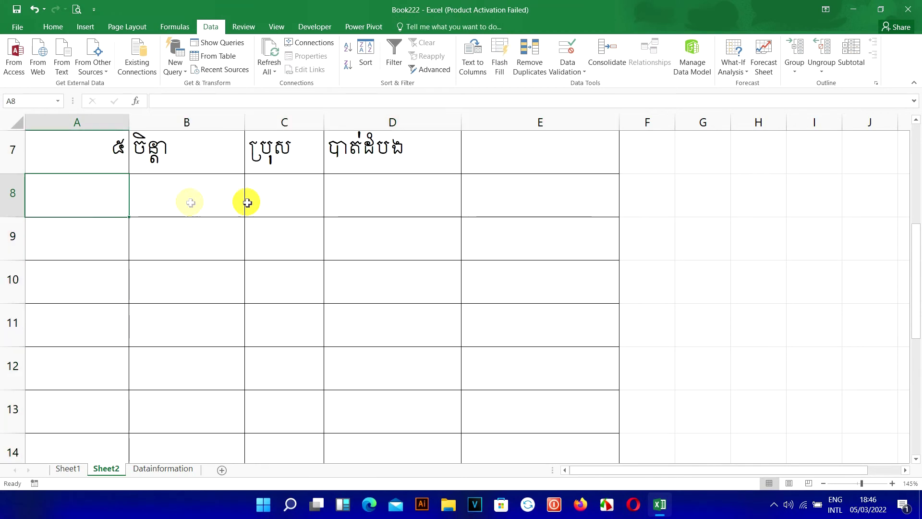
Test E8's validation with 1/1/1984, cancel the rejection, then enter the 1985 birth date
{"action": "left_click", "coordinate": [483, 185]}
{"action": "type", "text": "1/1/198"}
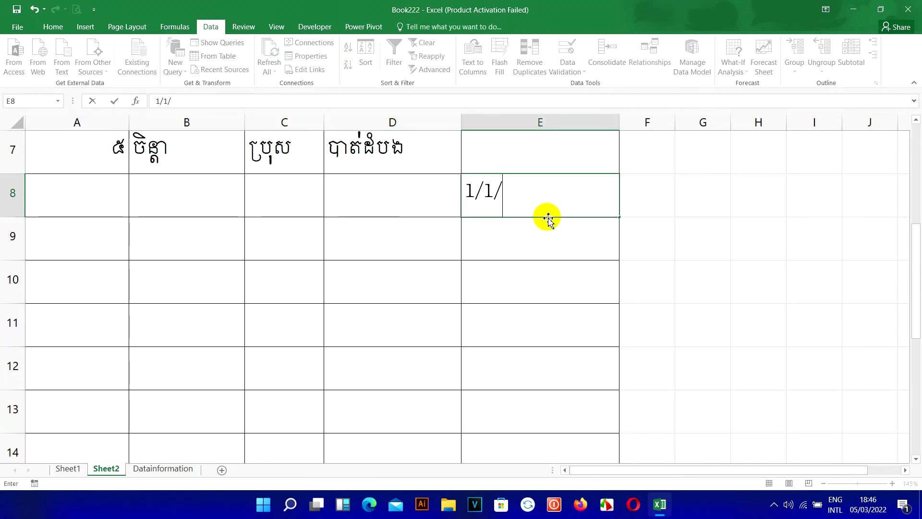
{"action": "type", "text": "4"}
{"action": "key", "text": "Return"}
{"action": "key", "text": "Return"}
{"action": "key", "text": "Return"}
{"action": "key", "text": "Escape"}
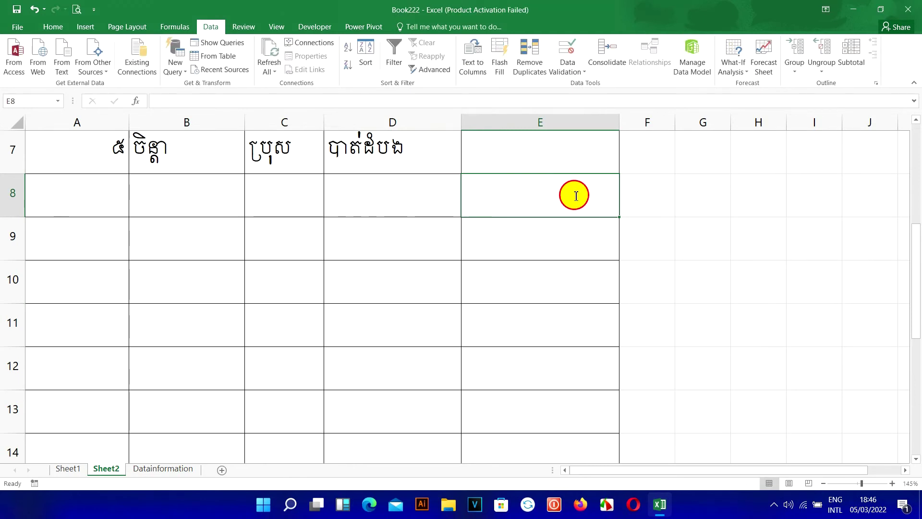
{"action": "double_click", "coordinate": [574, 195]}
{"action": "type", "text": "1/1/"}
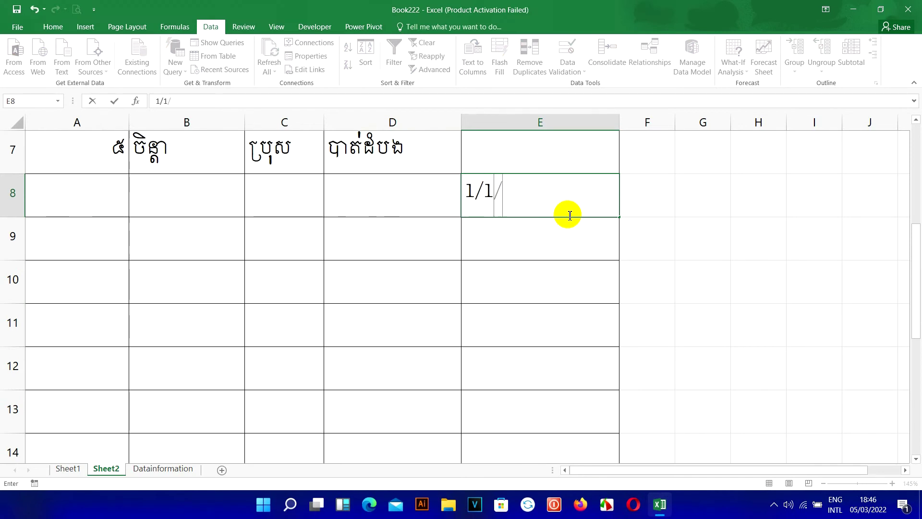
{"action": "type", "text": "198"}
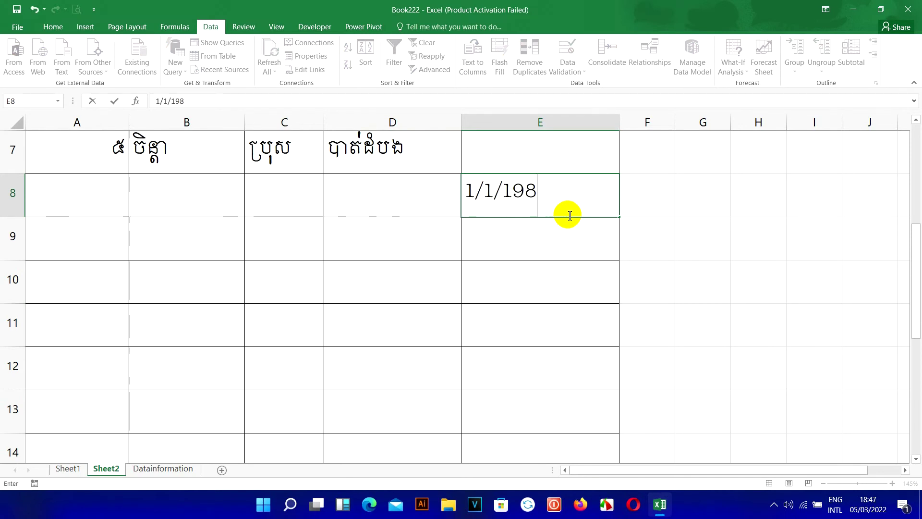
{"action": "type", "text": "5"}
{"action": "key", "text": "Return"}
Enter a 1984 date in E9, then delete it again
{"action": "type", "text": "1/1/"}
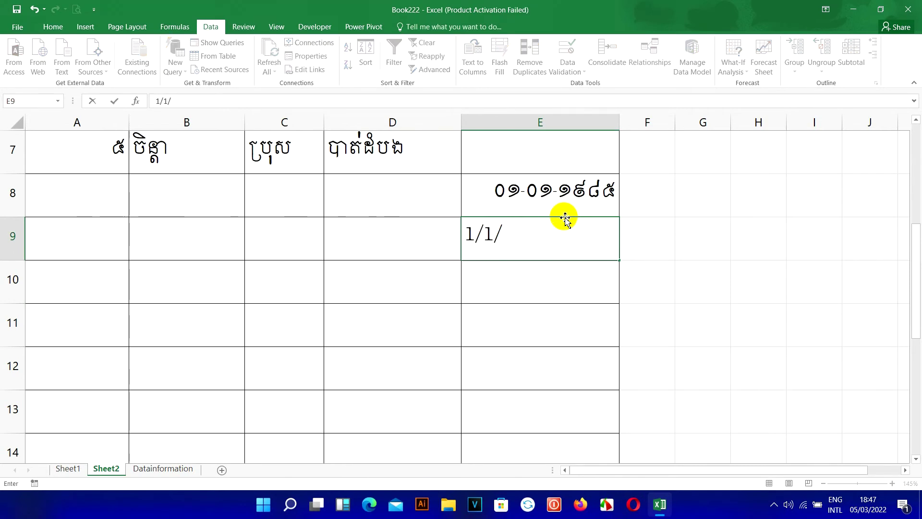
{"action": "type", "text": "984"}
{"action": "key", "text": "Return"}
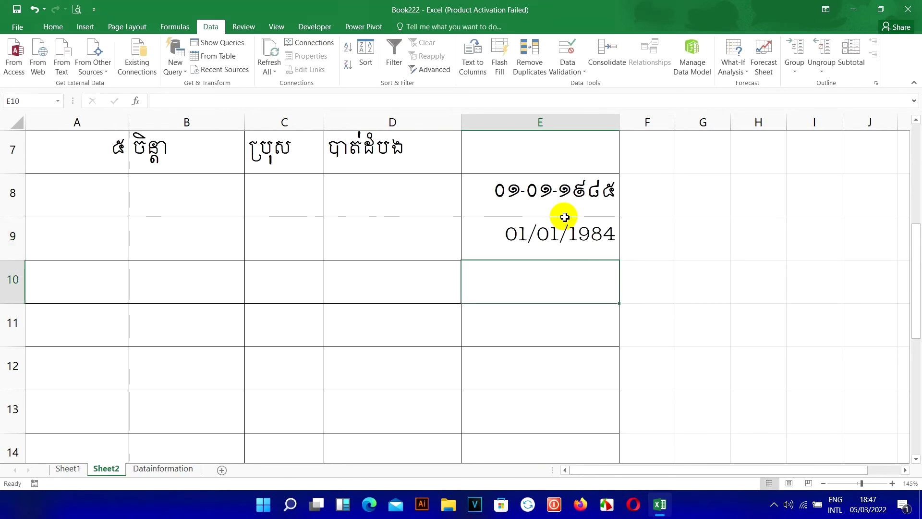
{"action": "left_click", "coordinate": [564, 236]}
{"action": "key", "text": "Delete"}
{"action": "mouse_move", "coordinate": [569, 205]}
{"action": "left_mouse_down"}
{"action": "mouse_move", "coordinate": [580, 155]}
{"action": "mouse_move", "coordinate": [552, 199]}
{"action": "left_mouse_up"}
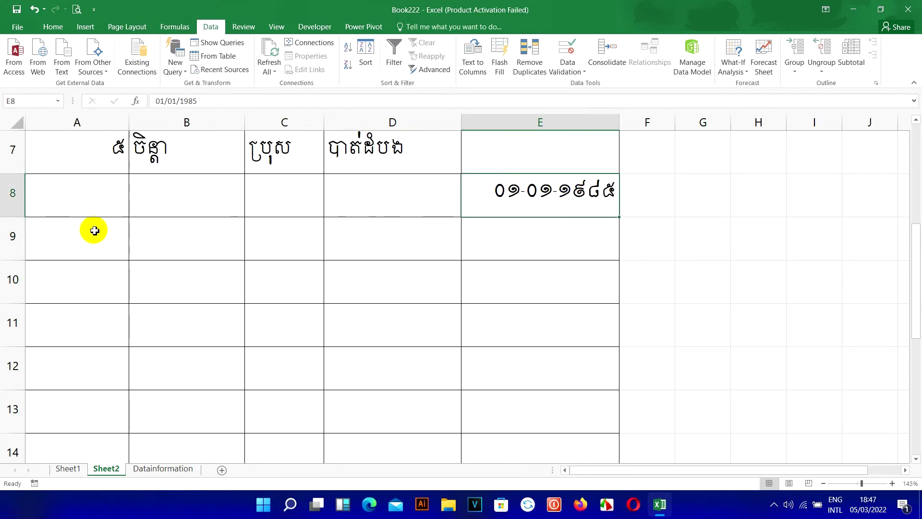
{"action": "right_click", "coordinate": [16, 206]}
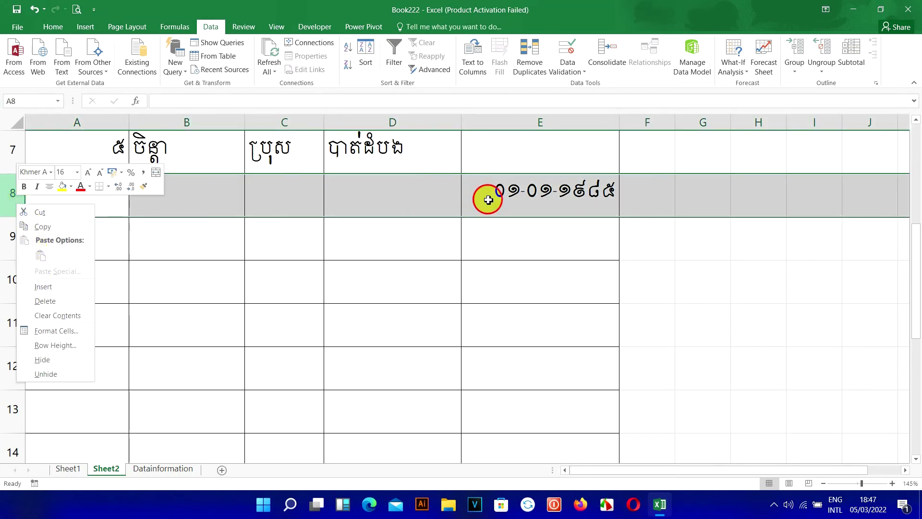
Clear the 01-01-1985 date from E8 and select A8:E8
{"action": "left_click", "coordinate": [531, 207]}
{"action": "key", "text": "Delete"}
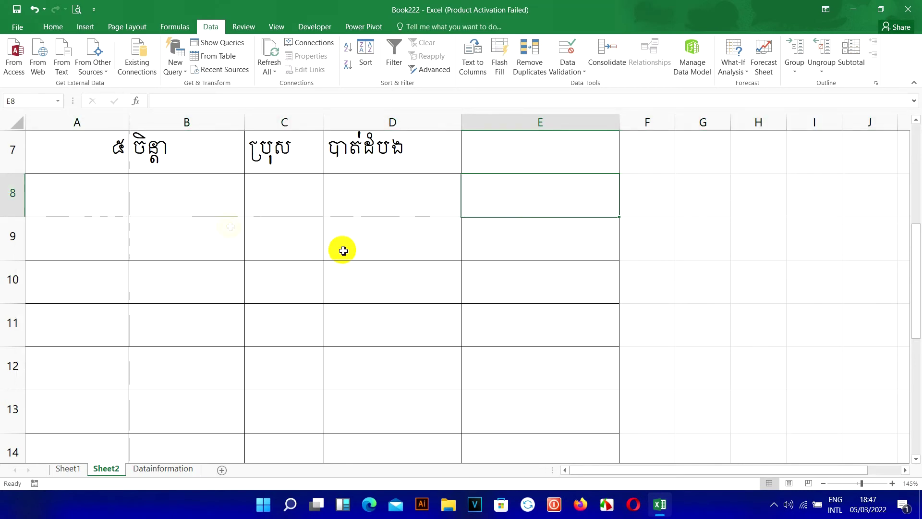
{"action": "left_click", "coordinate": [103, 197]}
{"action": "left_click", "coordinate": [229, 186]}
{"action": "left_click_drag", "start_coordinate": [229, 185], "coordinate": [569, 186]}
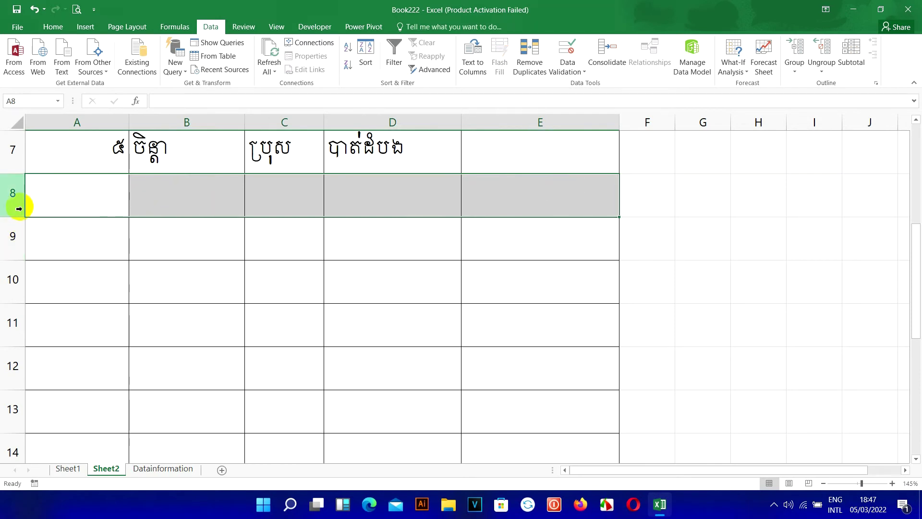
Insert a new blank row at row 8 from the row header menu
{"action": "right_click", "coordinate": [19, 208]}
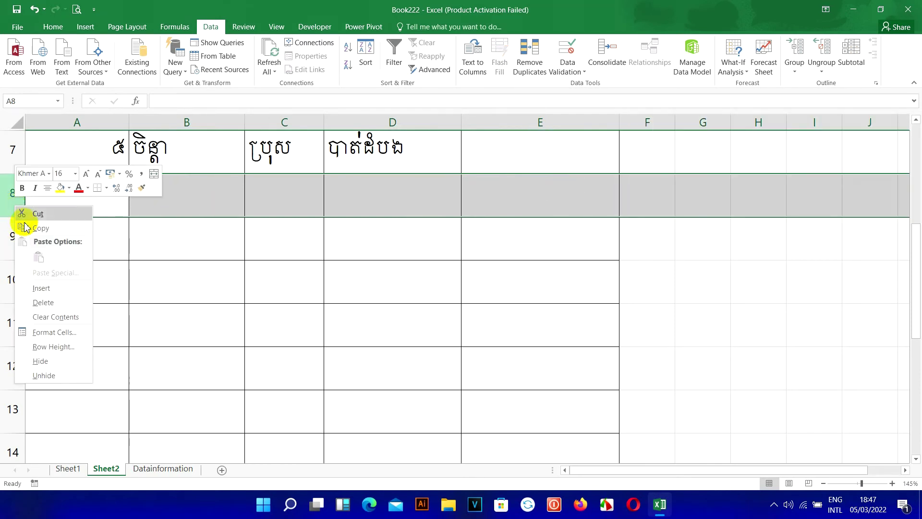
{"action": "left_click", "coordinate": [48, 288]}
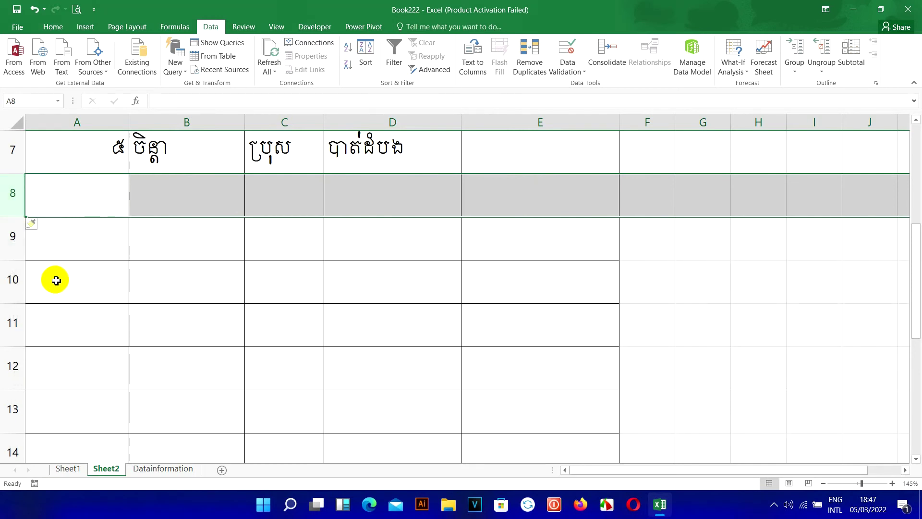
{"action": "left_click", "coordinate": [99, 193]}
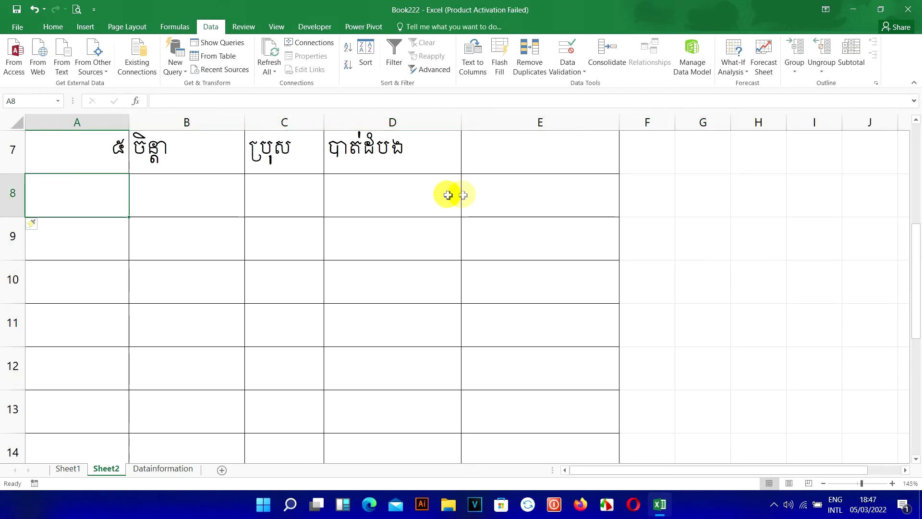
{"action": "left_click", "coordinate": [481, 197]}
Enter 1/1/1985 in E8, then confirm validation rejects 1/1/1984 in E9
{"action": "type", "text": "1"}
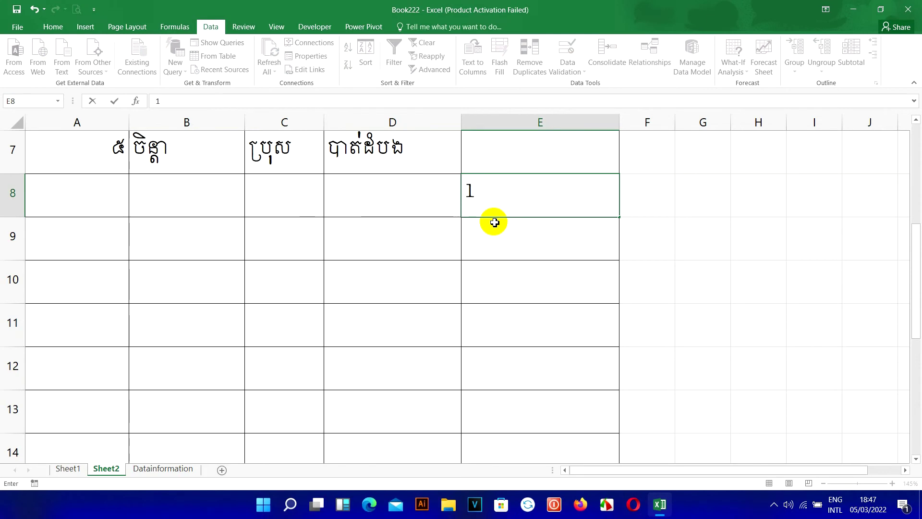
{"action": "type", "text": "/1/10"}
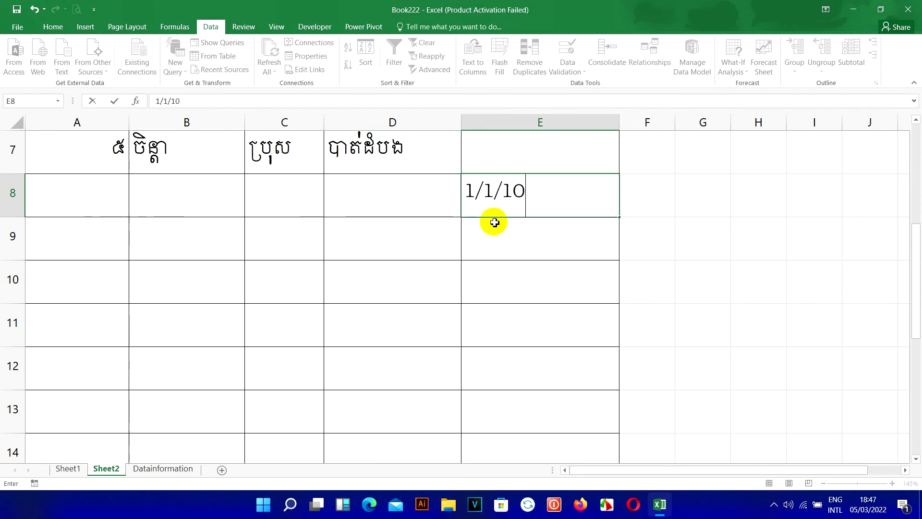
{"action": "type", "text": "9"}
{"action": "type", "text": "5"}
{"action": "key", "text": "Return"}
{"action": "type", "text": "1"}
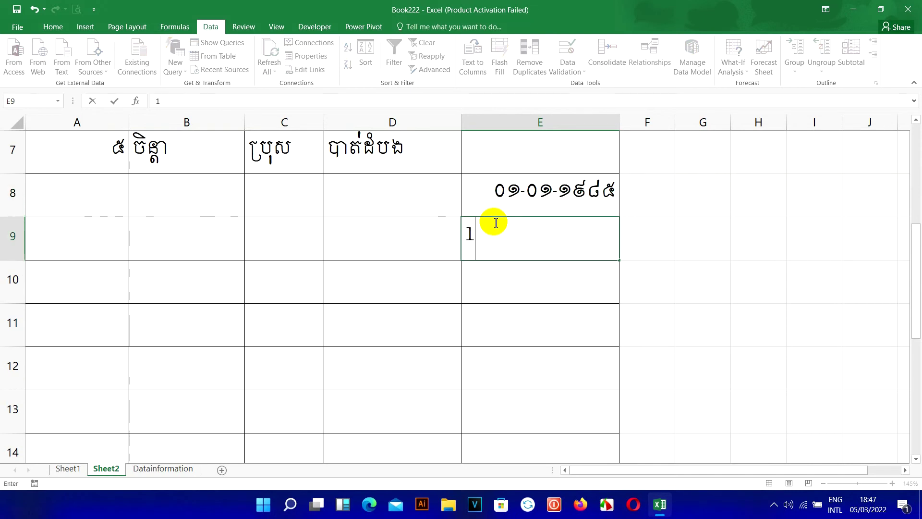
{"action": "type", "text": "/1/"}
{"action": "key", "text": "BackSpace"}
{"action": "type", "text": "1984"}
{"action": "key", "text": "Return"}
{"action": "key", "text": "Return"}
{"action": "key", "text": "Escape"}
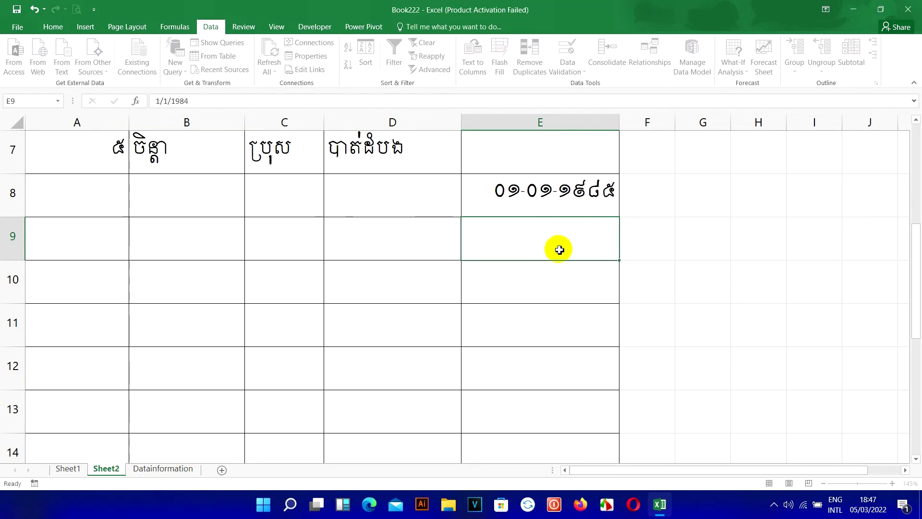
Select the birth-date cells E3 to E8
{"action": "scroll", "coordinate": [555, 240], "scroll_direction": "up", "scroll_amount": 2}
{"action": "left_click", "coordinate": [556, 268]}
{"action": "left_click_drag", "start_coordinate": [553, 378], "coordinate": [549, 438]}
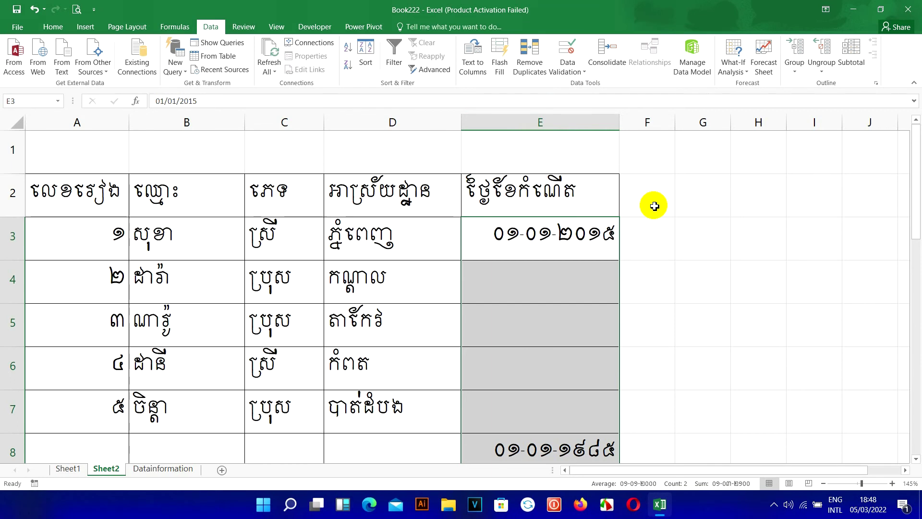
{"action": "left_click", "coordinate": [665, 164]}
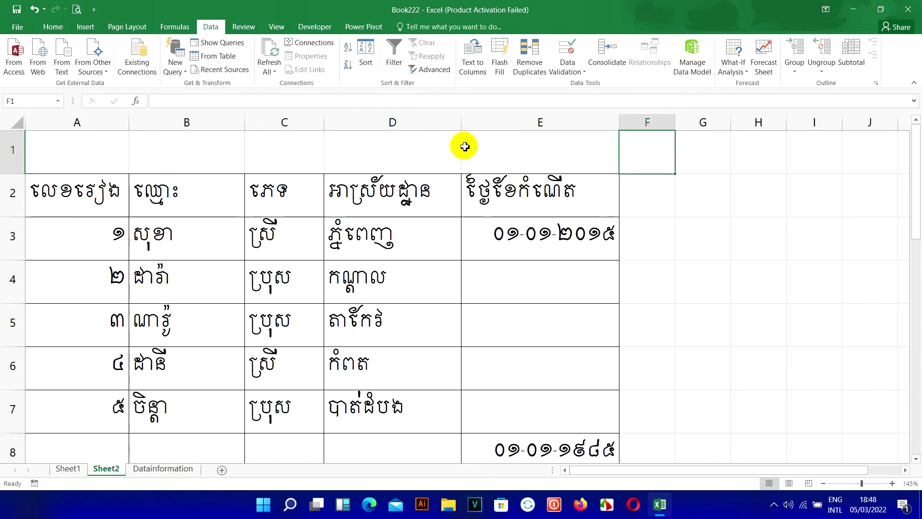
{"action": "left_click", "coordinate": [346, 150]}
{"action": "double_click", "coordinate": [401, 168]}
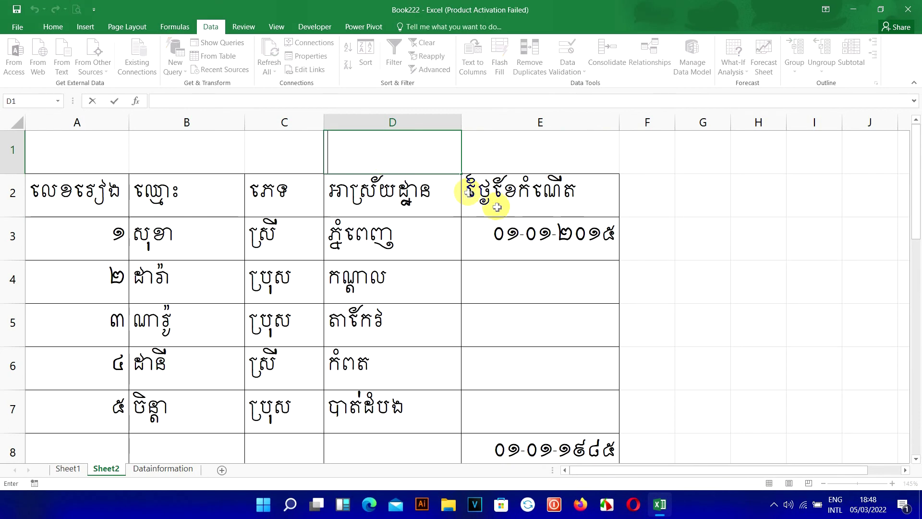
{"action": "left_click", "coordinate": [514, 233]}
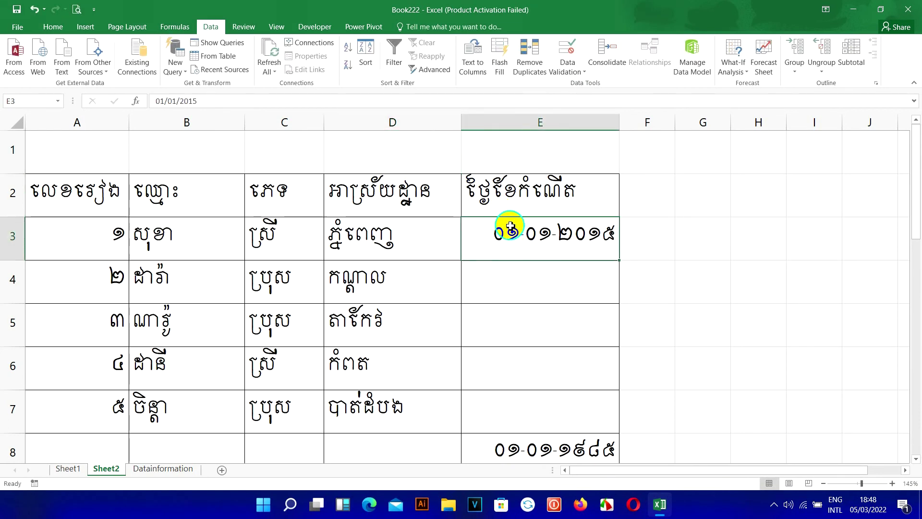
Copy [$-12000425] from E3's custom date format, cancel the dialog, and paste it into D1
{"action": "right_click", "coordinate": [510, 226]}
{"action": "left_click", "coordinate": [550, 427]}
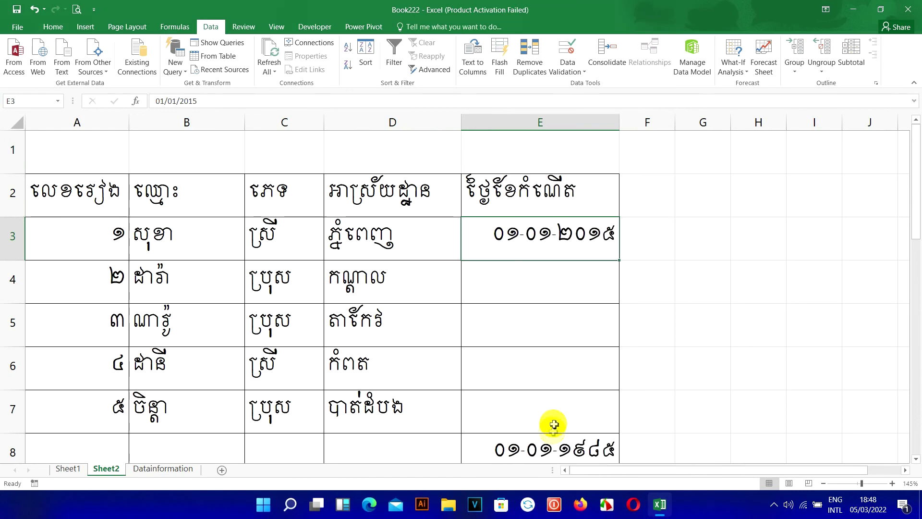
{"action": "left_click", "coordinate": [423, 227]}
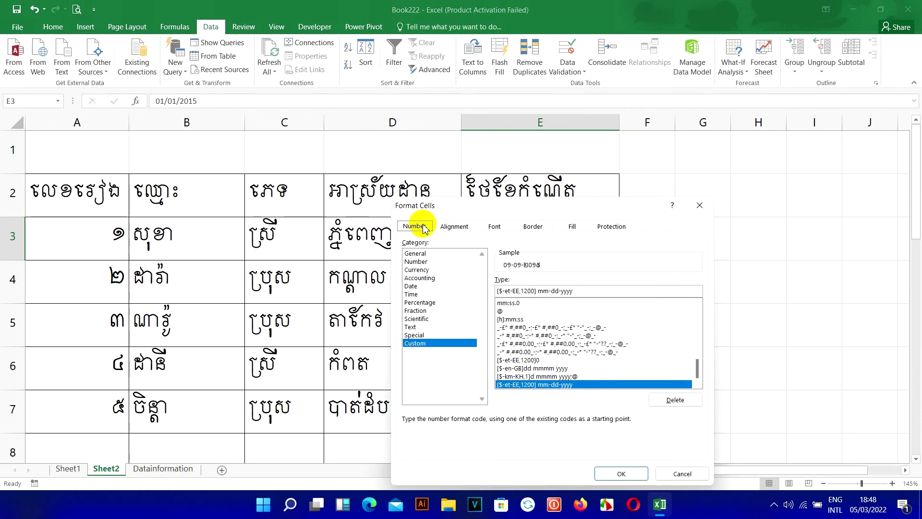
{"action": "left_click_drag", "start_coordinate": [538, 295], "coordinate": [504, 294]}
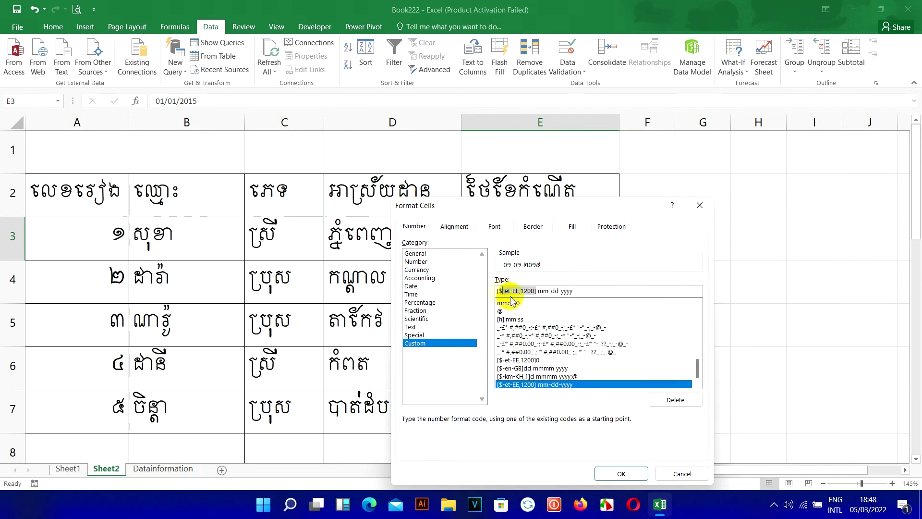
{"action": "left_click", "coordinate": [536, 291]}
{"action": "key", "text": "BackSpace"}
{"action": "key", "text": "BackSpace"}
{"action": "type", "text": "0425"}
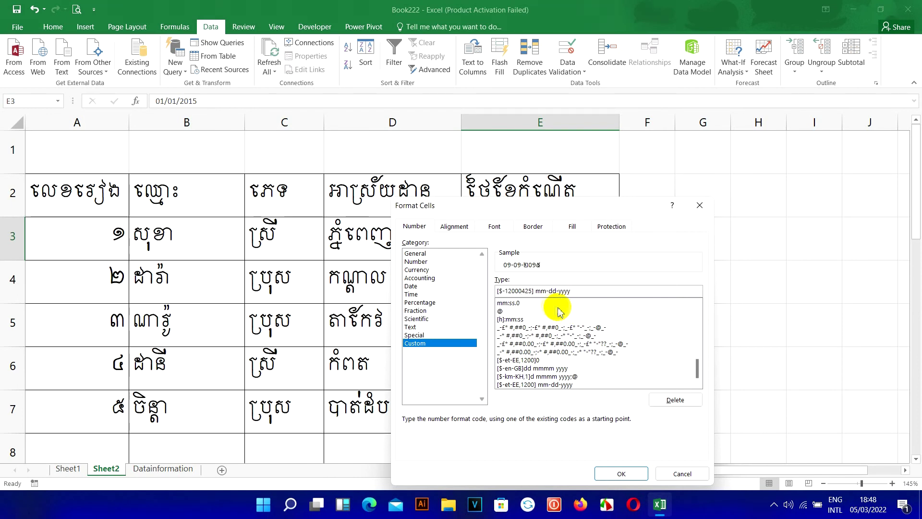
{"action": "left_click_drag", "start_coordinate": [534, 291], "coordinate": [493, 293]}
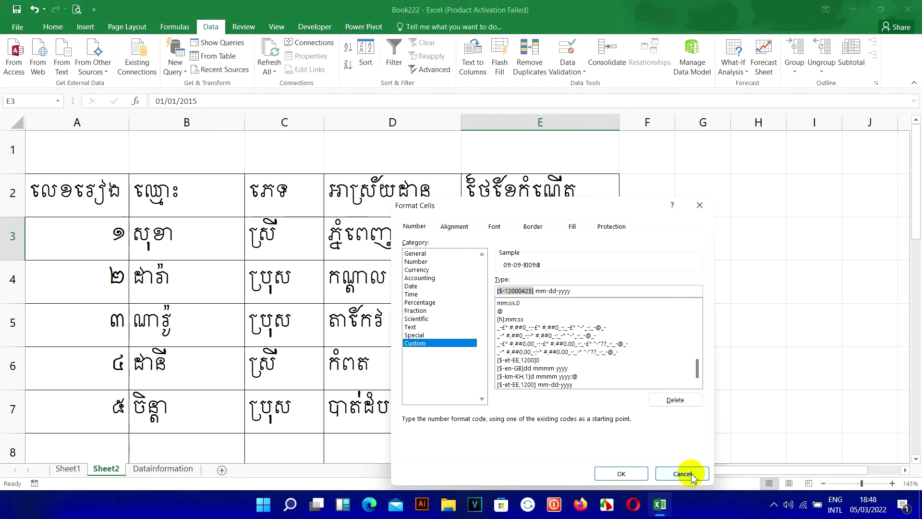
{"action": "left_click_drag", "start_coordinate": [686, 473], "coordinate": [489, 286]}
{"action": "key", "text": "Escape"}
{"action": "double_click", "coordinate": [422, 168]}
{"action": "type", "text": "[$-12000425]"}
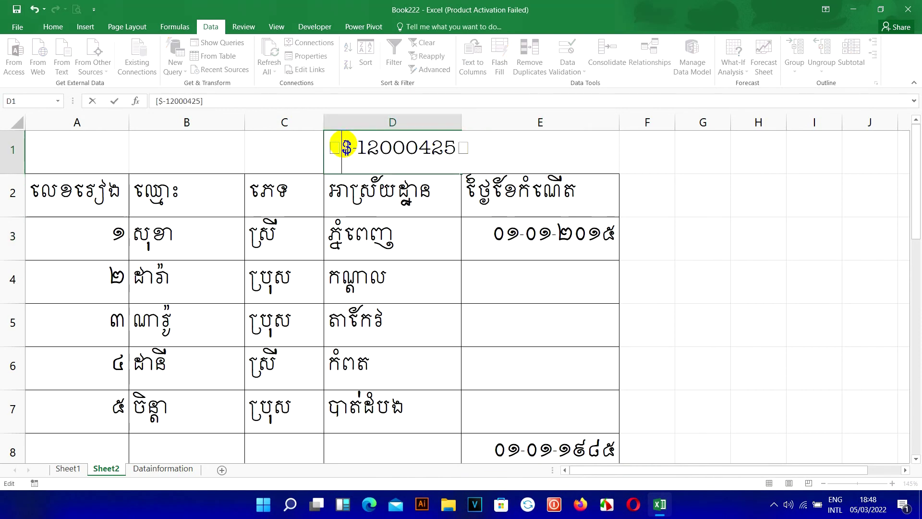
Discard D1's pasted text and set D1's font to Times New Roman
{"action": "left_click", "coordinate": [343, 146]}
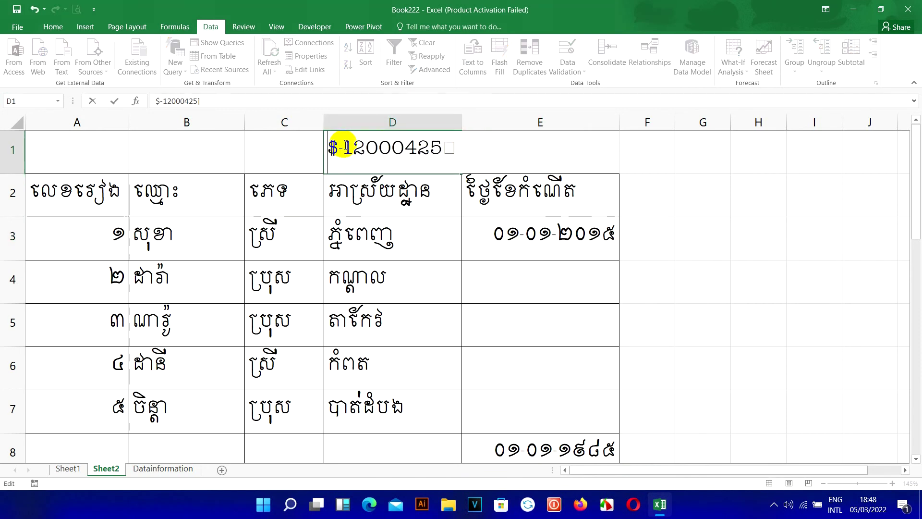
{"action": "type", "text": "ៀ"}
{"action": "key", "text": "BackSpace"}
{"action": "type", "text": "["}
{"action": "key", "text": "BackSpace"}
{"action": "key", "text": "Escape"}
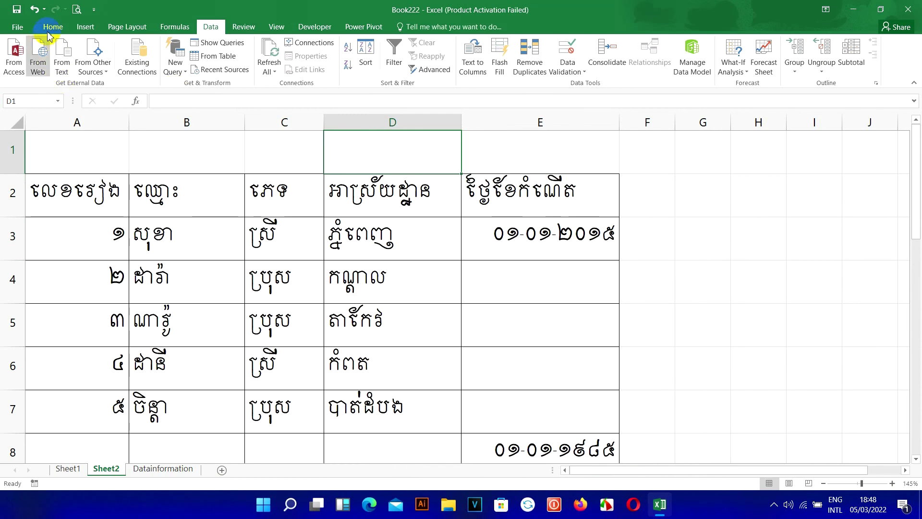
{"action": "left_click", "coordinate": [53, 28]}
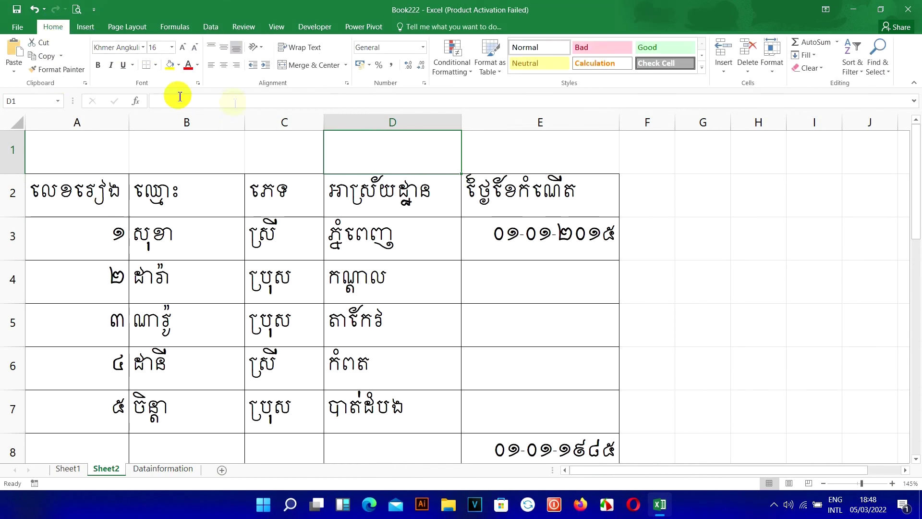
{"action": "left_click", "coordinate": [143, 47]}
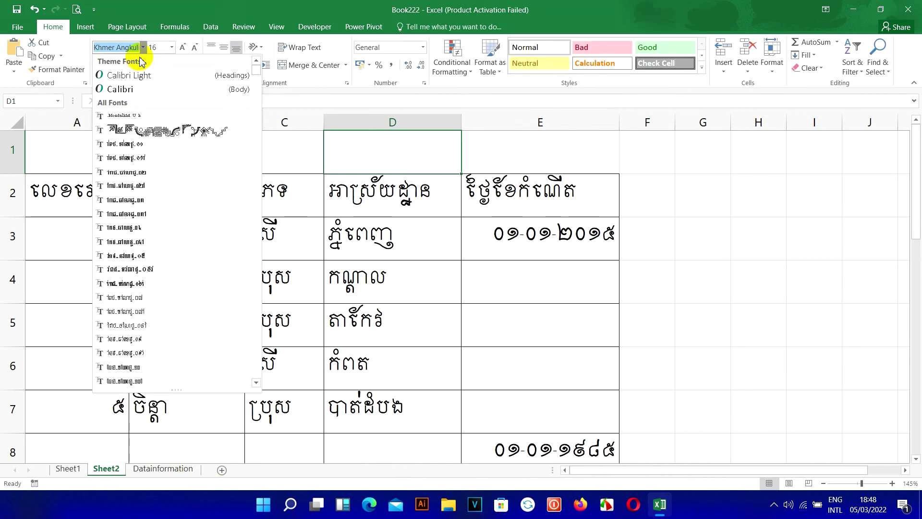
{"action": "type", "text": "Times New Roman"}
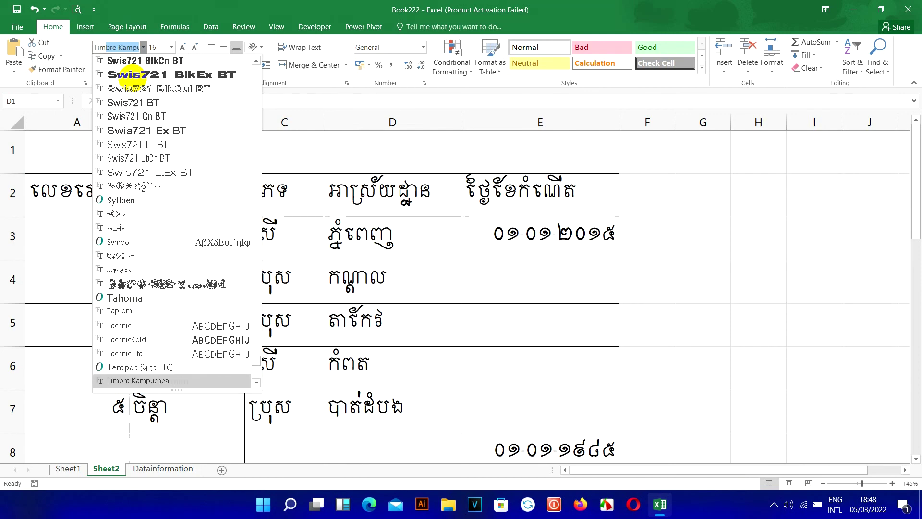
{"action": "key", "text": "Return"}
Type [$-12000425] into D1 and commit it
{"action": "type", "text": "[$-12000425]"}
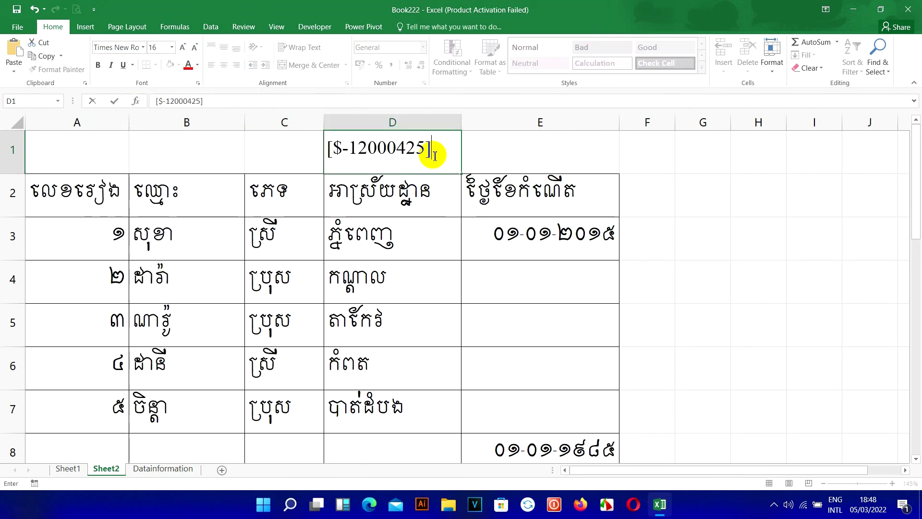
{"action": "left_click_drag", "start_coordinate": [433, 148], "coordinate": [268, 132]}
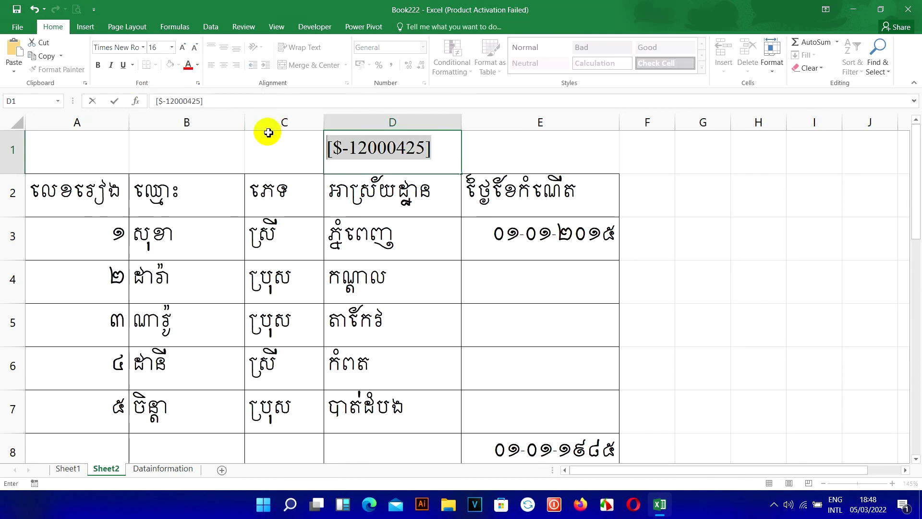
{"action": "key", "text": "Return"}
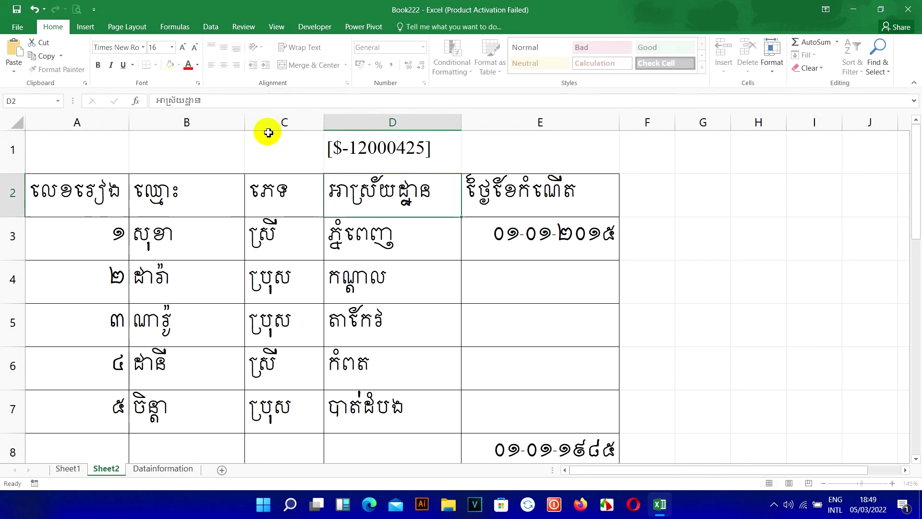
{"action": "left_click", "coordinate": [504, 196]}
{"action": "left_click", "coordinate": [525, 231]}
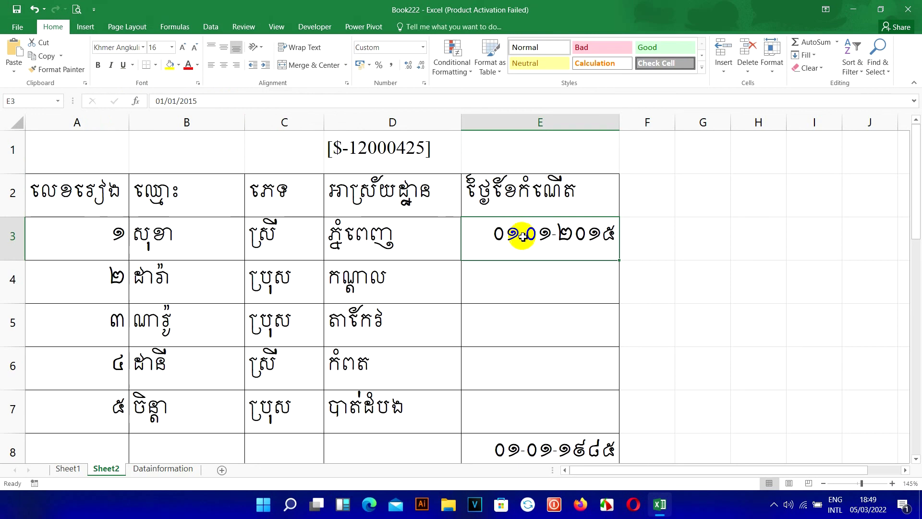
Reapply E3's custom Khmer-digit date format through Format Cells
{"action": "left_click", "coordinate": [539, 264]}
{"action": "left_click", "coordinate": [532, 227]}
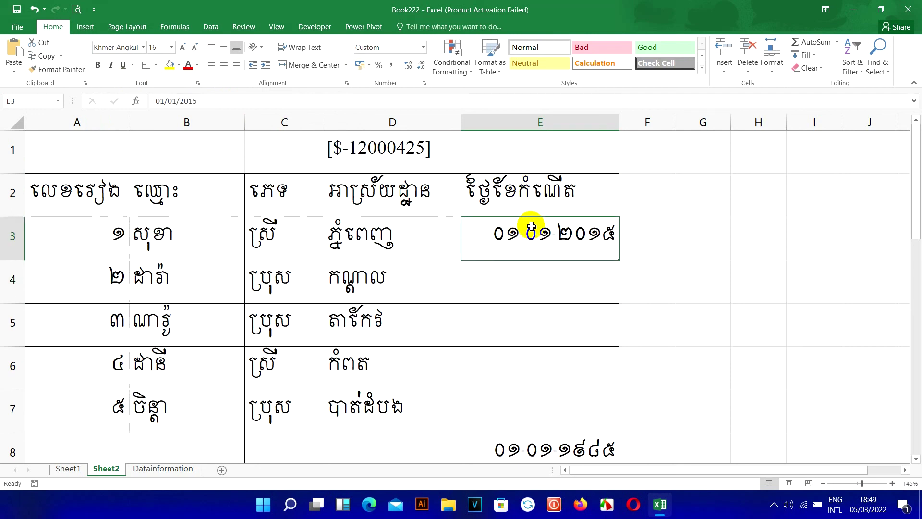
{"action": "right_click", "coordinate": [532, 227]}
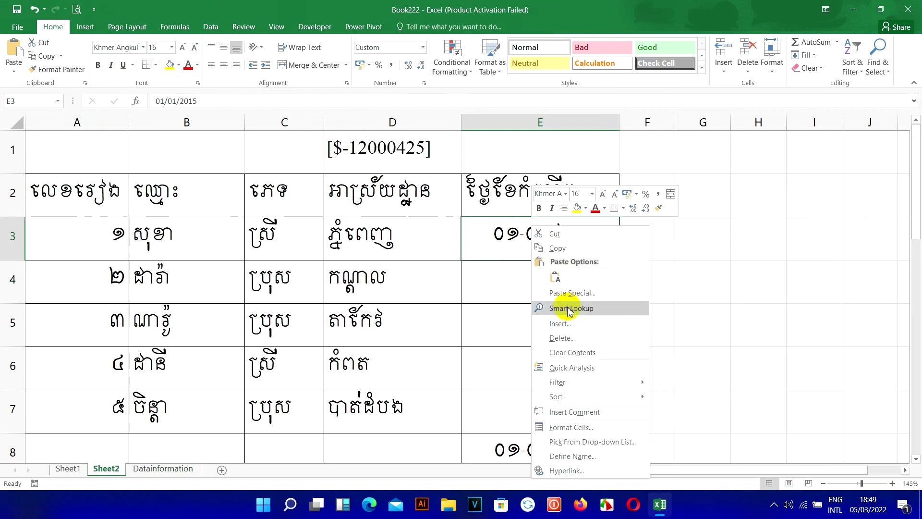
{"action": "left_click", "coordinate": [579, 425]}
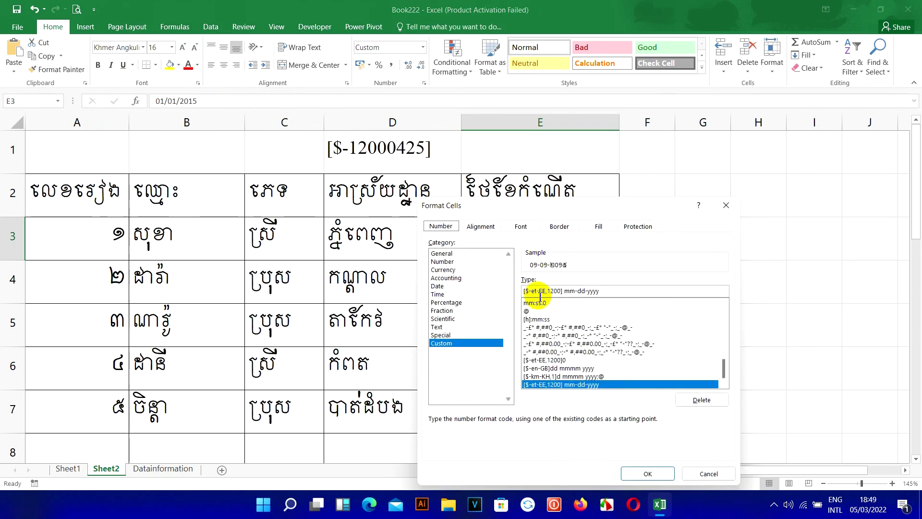
{"action": "key", "text": "Return"}
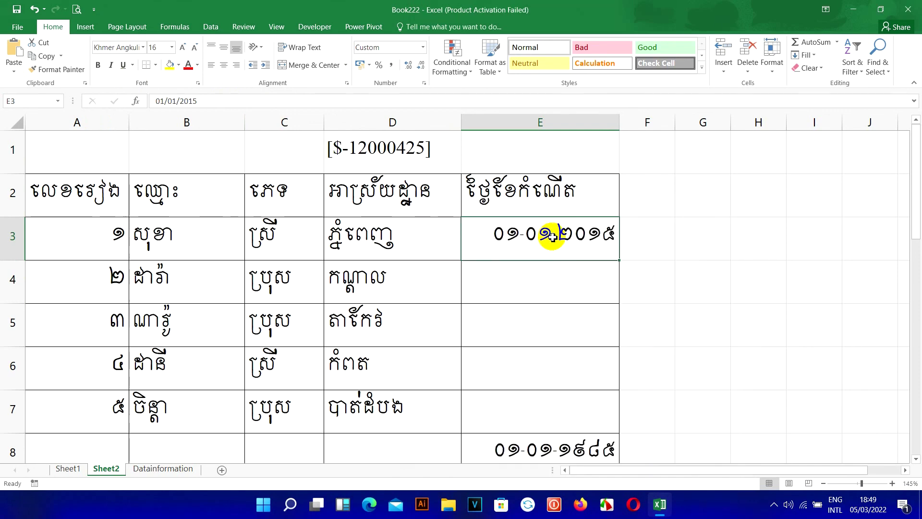
Change E3 to the Khmer long date type '14 មិនា 2012'
{"action": "right_click", "coordinate": [552, 236]}
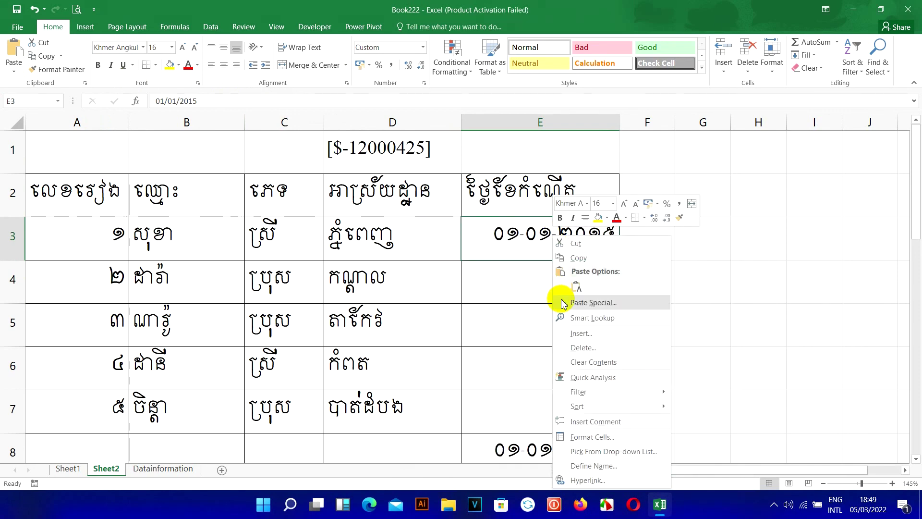
{"action": "left_click", "coordinate": [589, 437]}
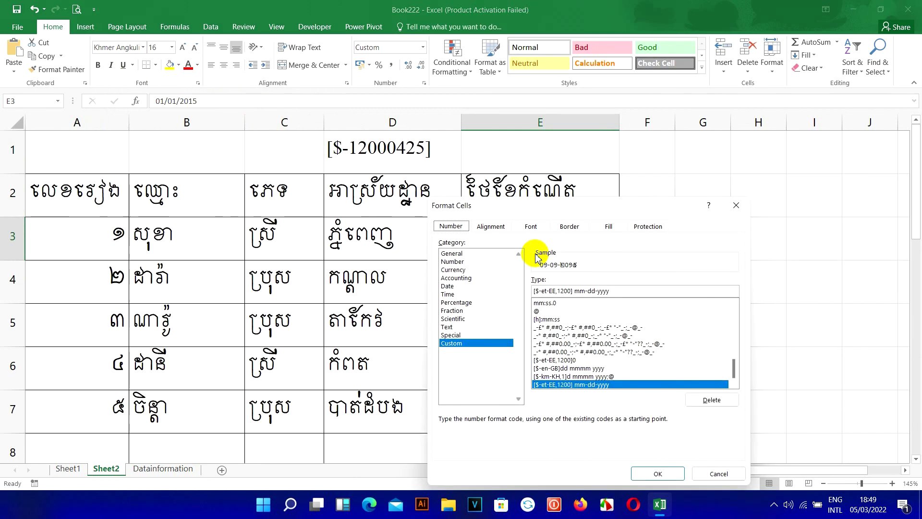
{"action": "left_click", "coordinate": [452, 253]}
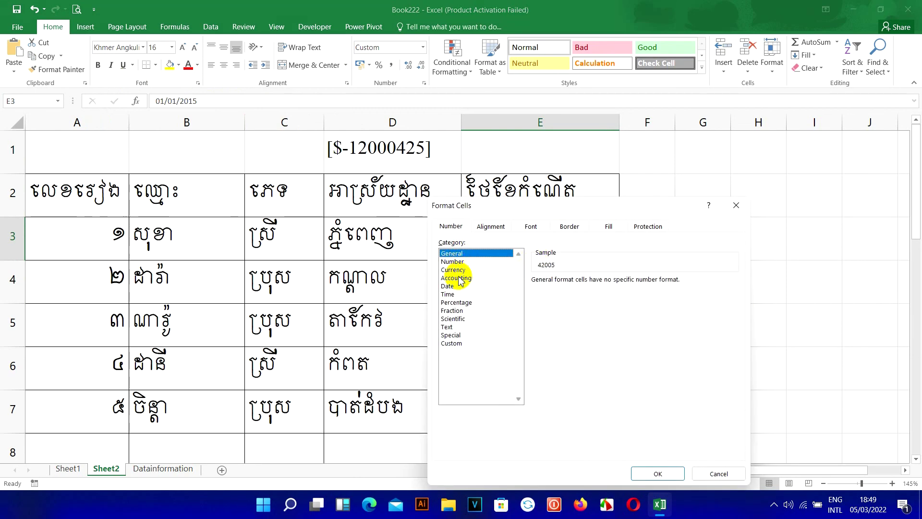
{"action": "left_click", "coordinate": [447, 286]}
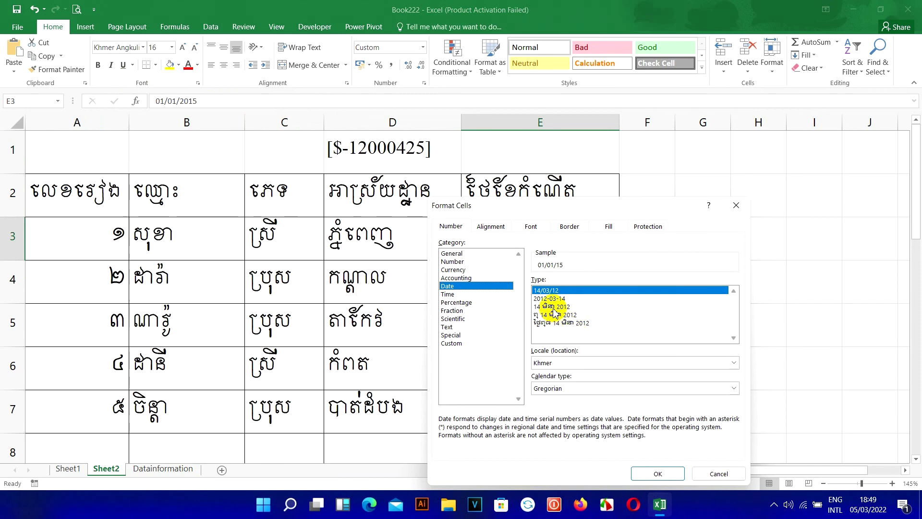
{"action": "left_click", "coordinate": [576, 306]}
{"action": "left_click", "coordinate": [657, 475]}
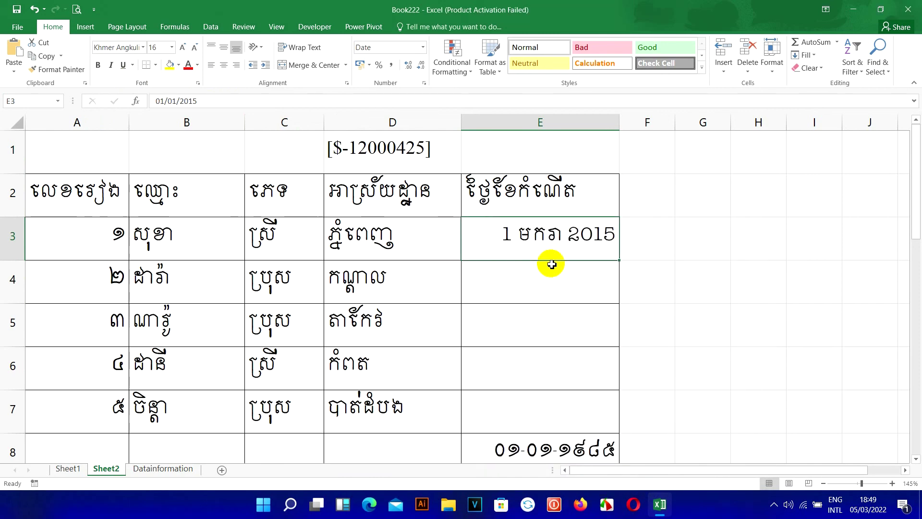
Reopen E3's Custom format and select its code [$-km-KH,1]d mmmm yyyy;@
{"action": "right_click", "coordinate": [539, 248]}
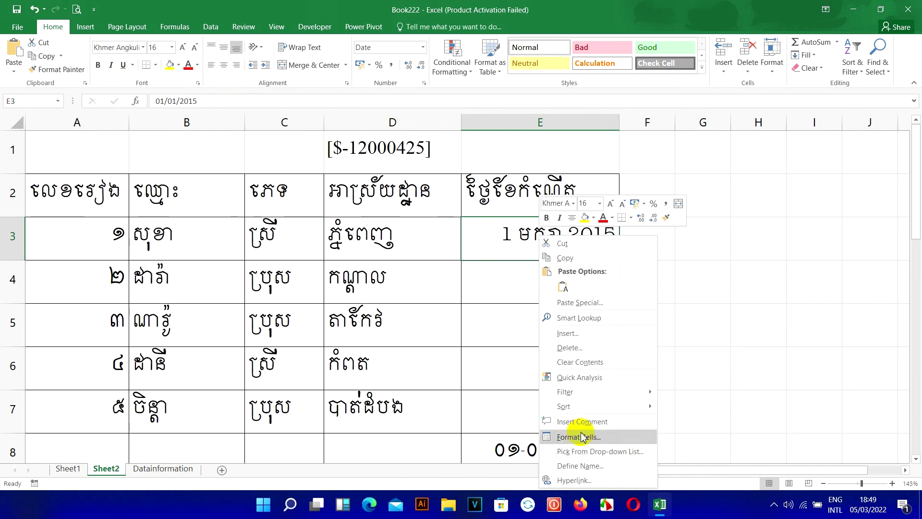
{"action": "key", "text": "Escape"}
{"action": "key", "text": "ctrl+1"}
{"action": "left_click", "coordinate": [444, 342]}
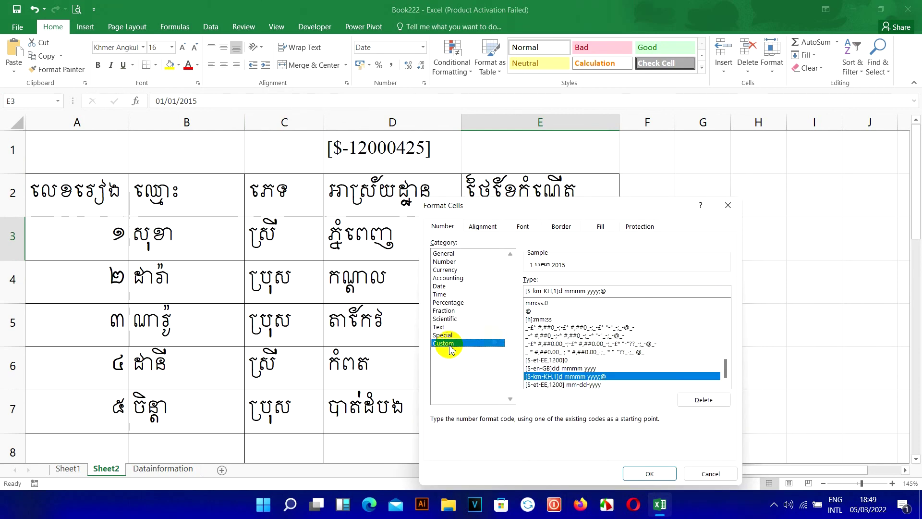
{"action": "left_click_drag", "start_coordinate": [601, 291], "coordinate": [444, 302]}
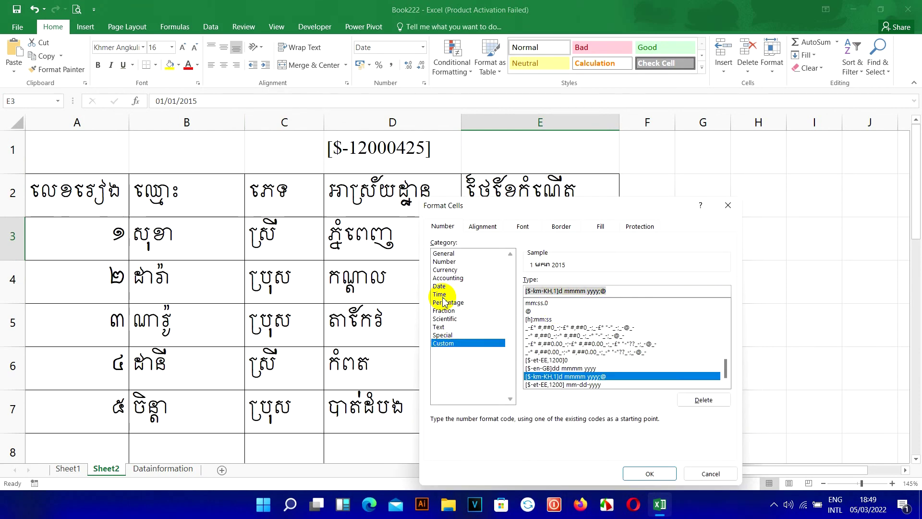